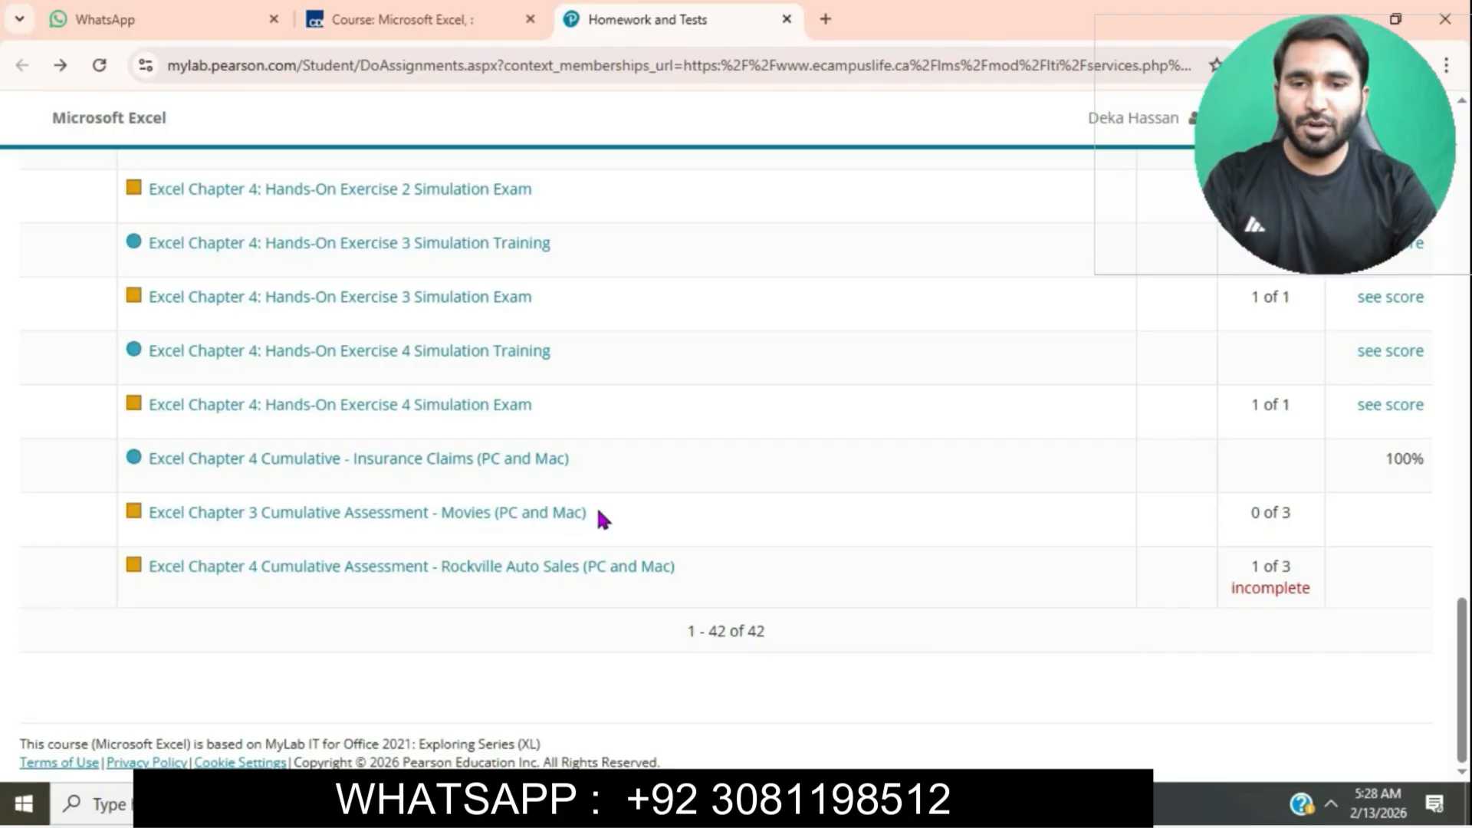
# - Start the Excel Chapter 3 Cumulative Assessment - Movies assignment and download all of its starting files
pyautogui.click(365, 516)
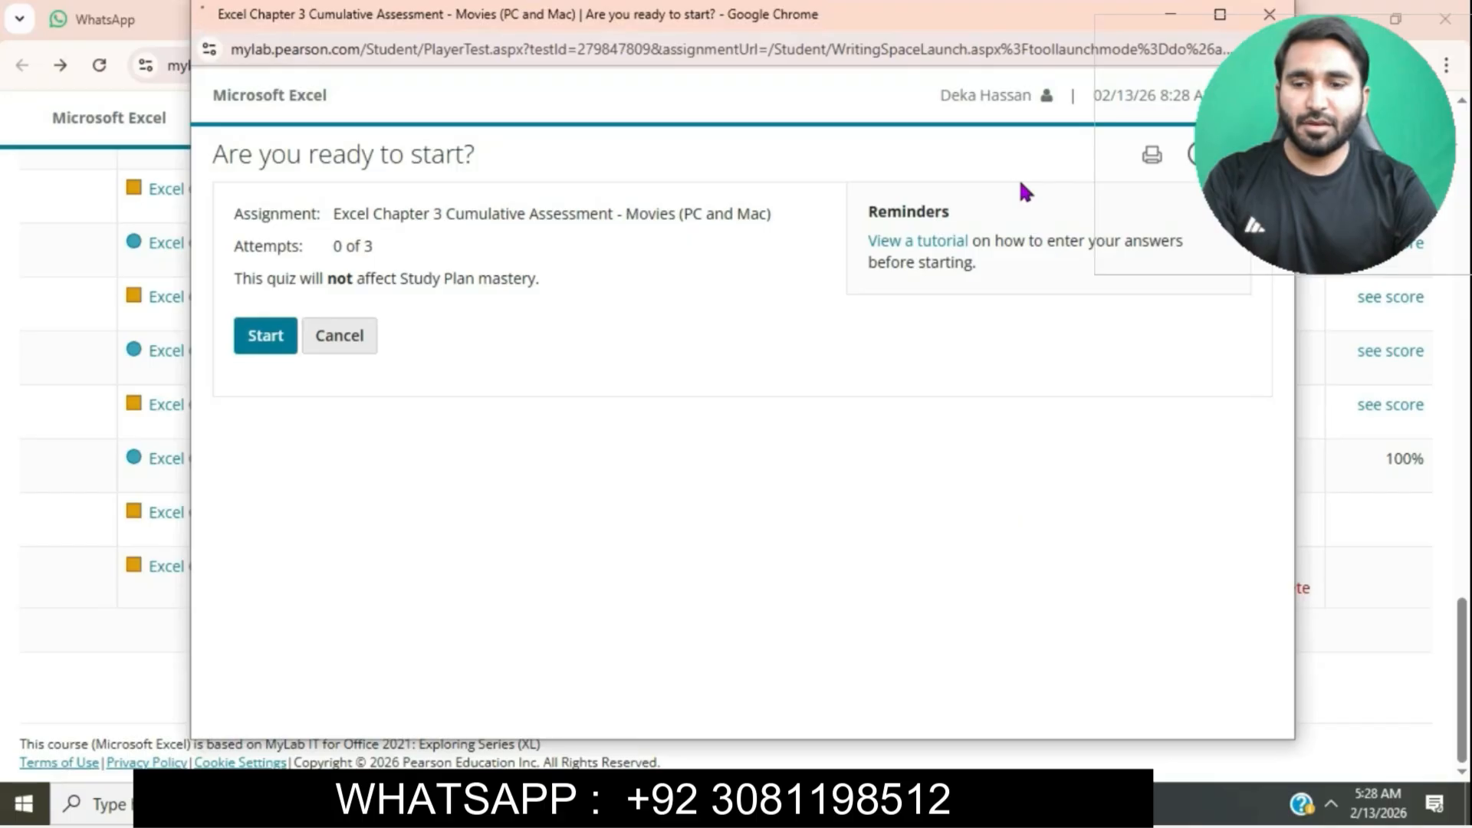
pyautogui.click(1219, 14)
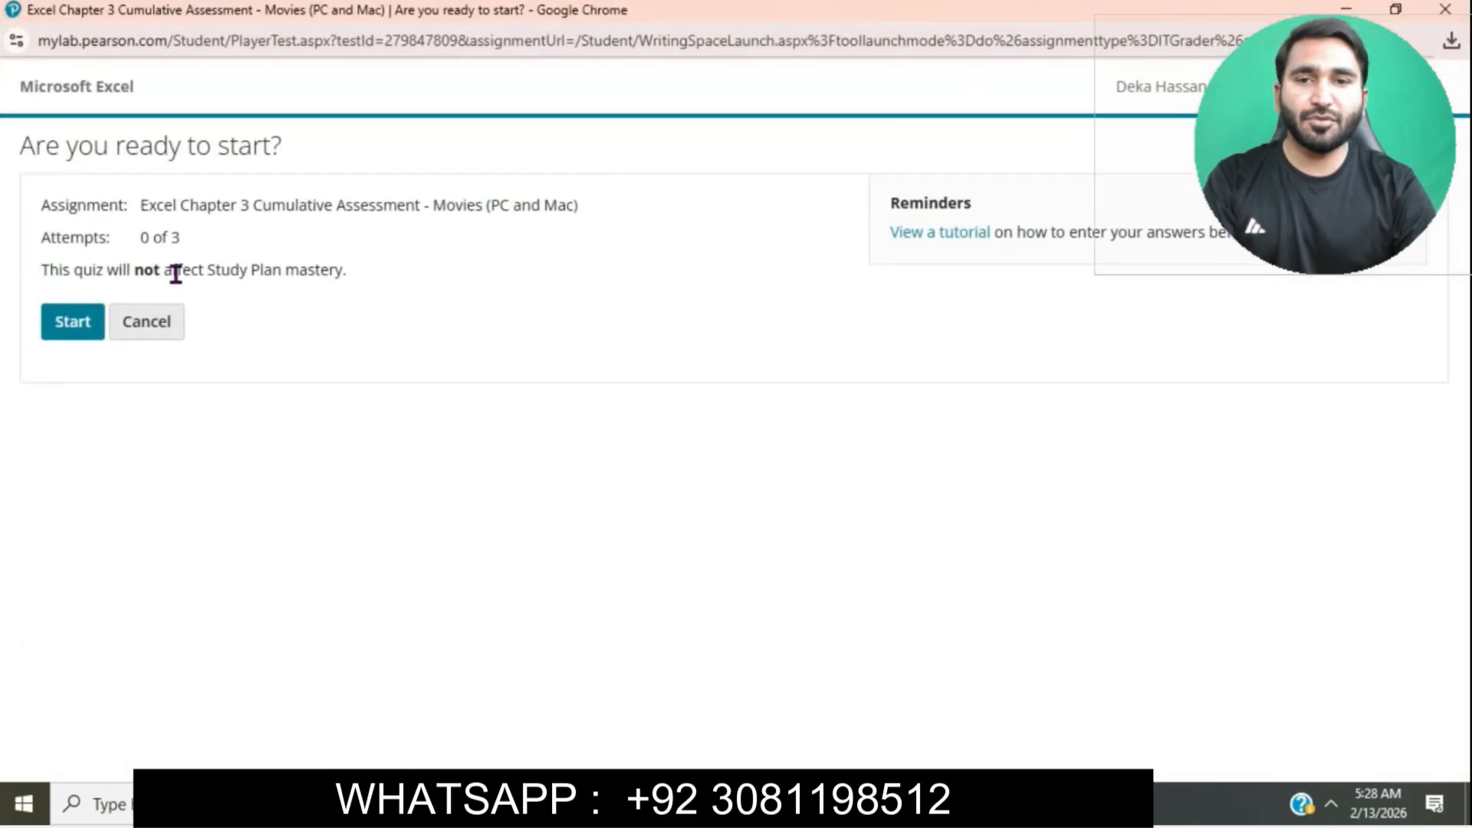
pyautogui.click(71, 335)
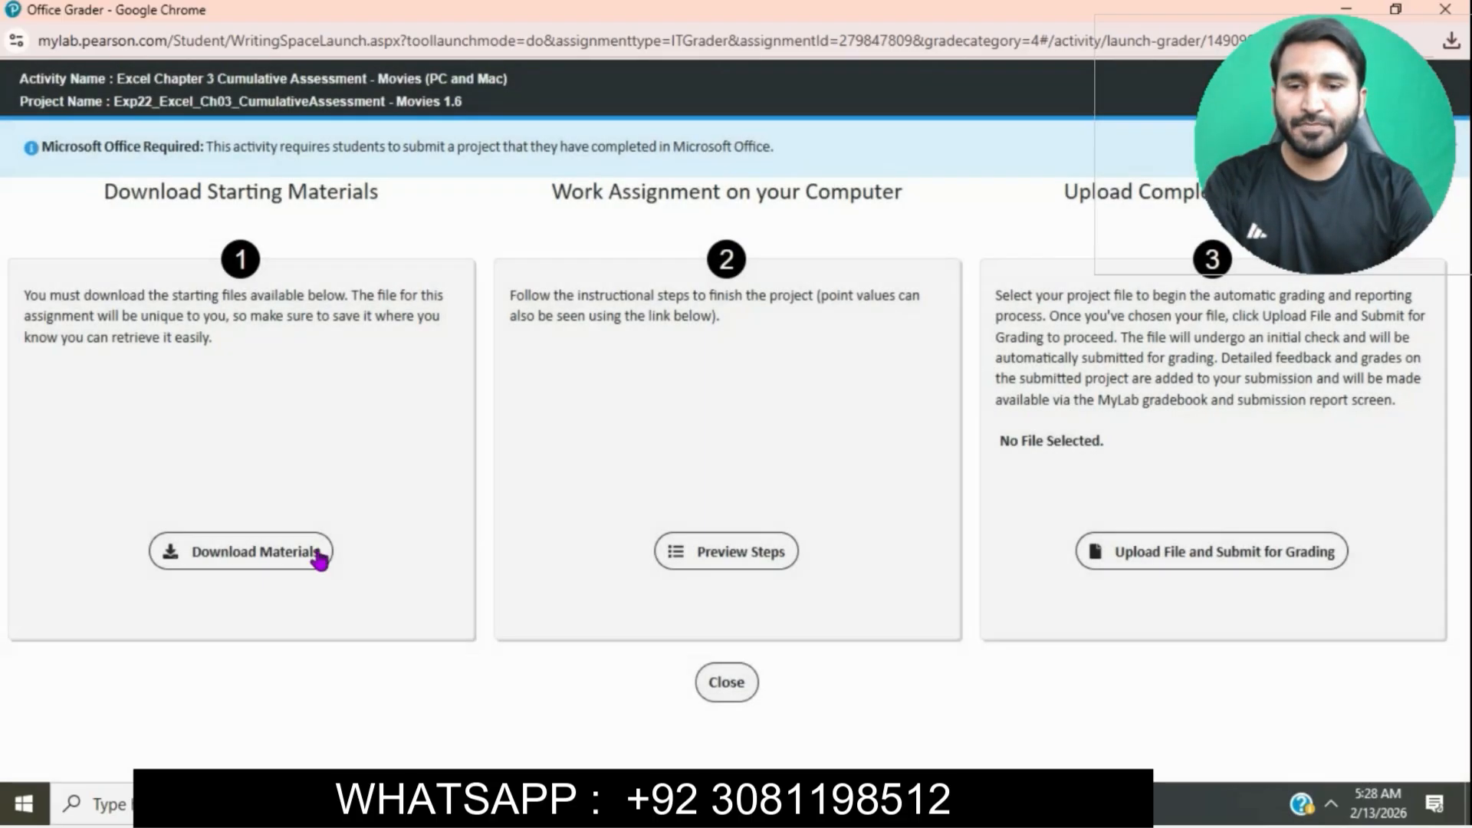
pyautogui.click(276, 551)
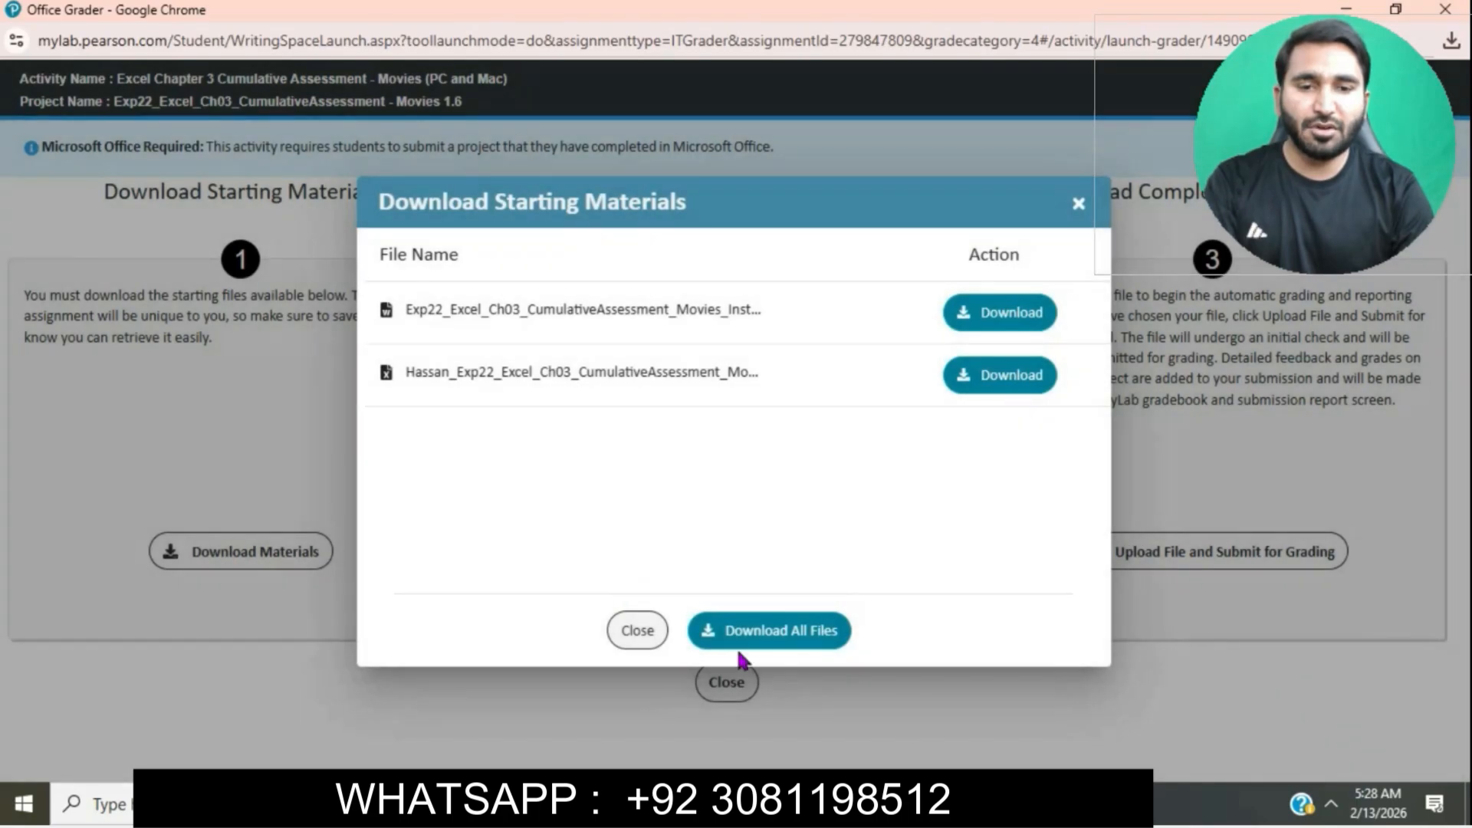
pyautogui.click(741, 644)
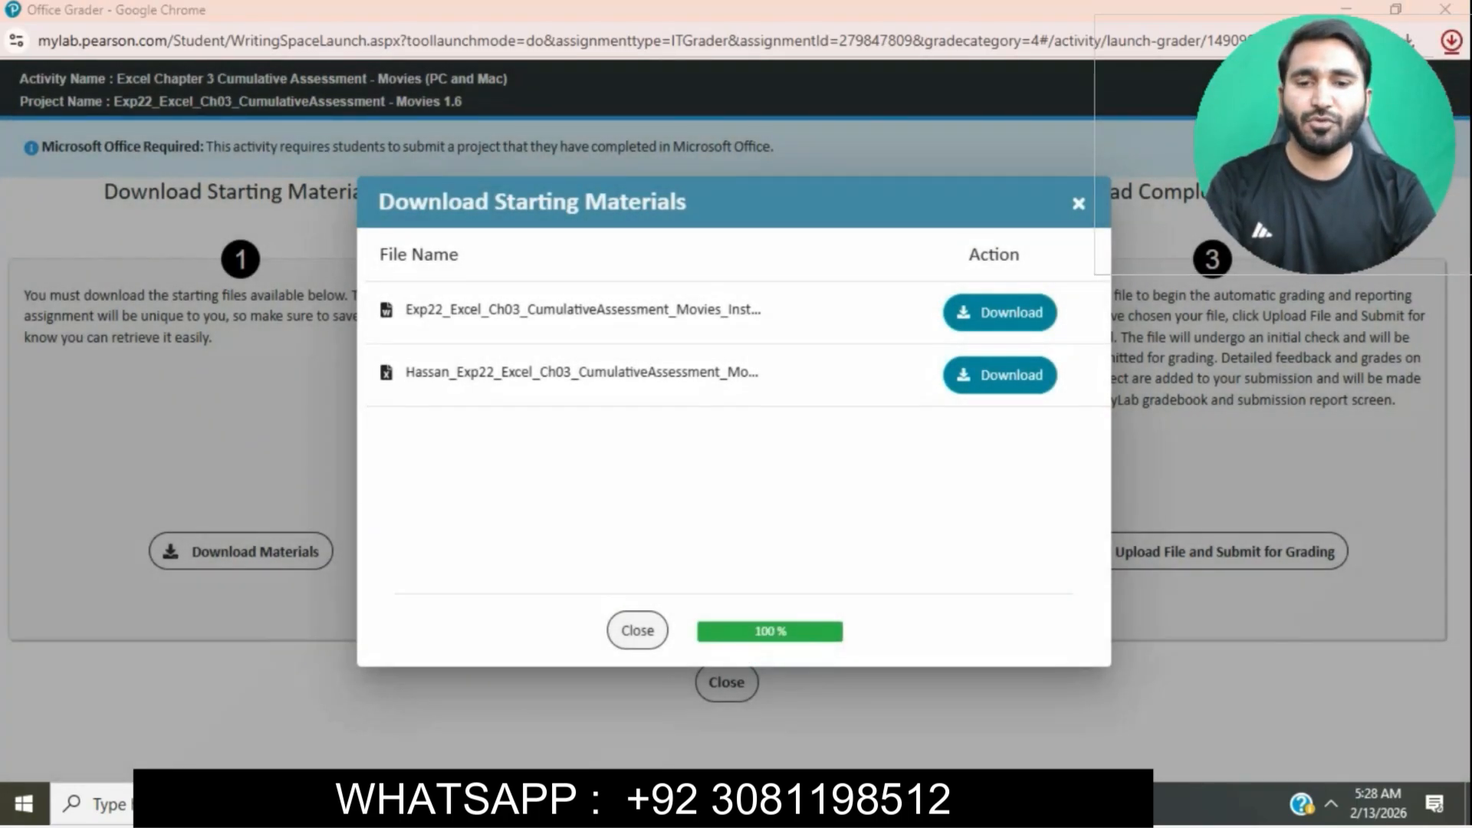
# - Open the Exp22_Excel_Ch03_CumulativeAssessment_Movies_Instructions document from the Downloads folder in File Explorer and enable editing
pyautogui.press('super+e')
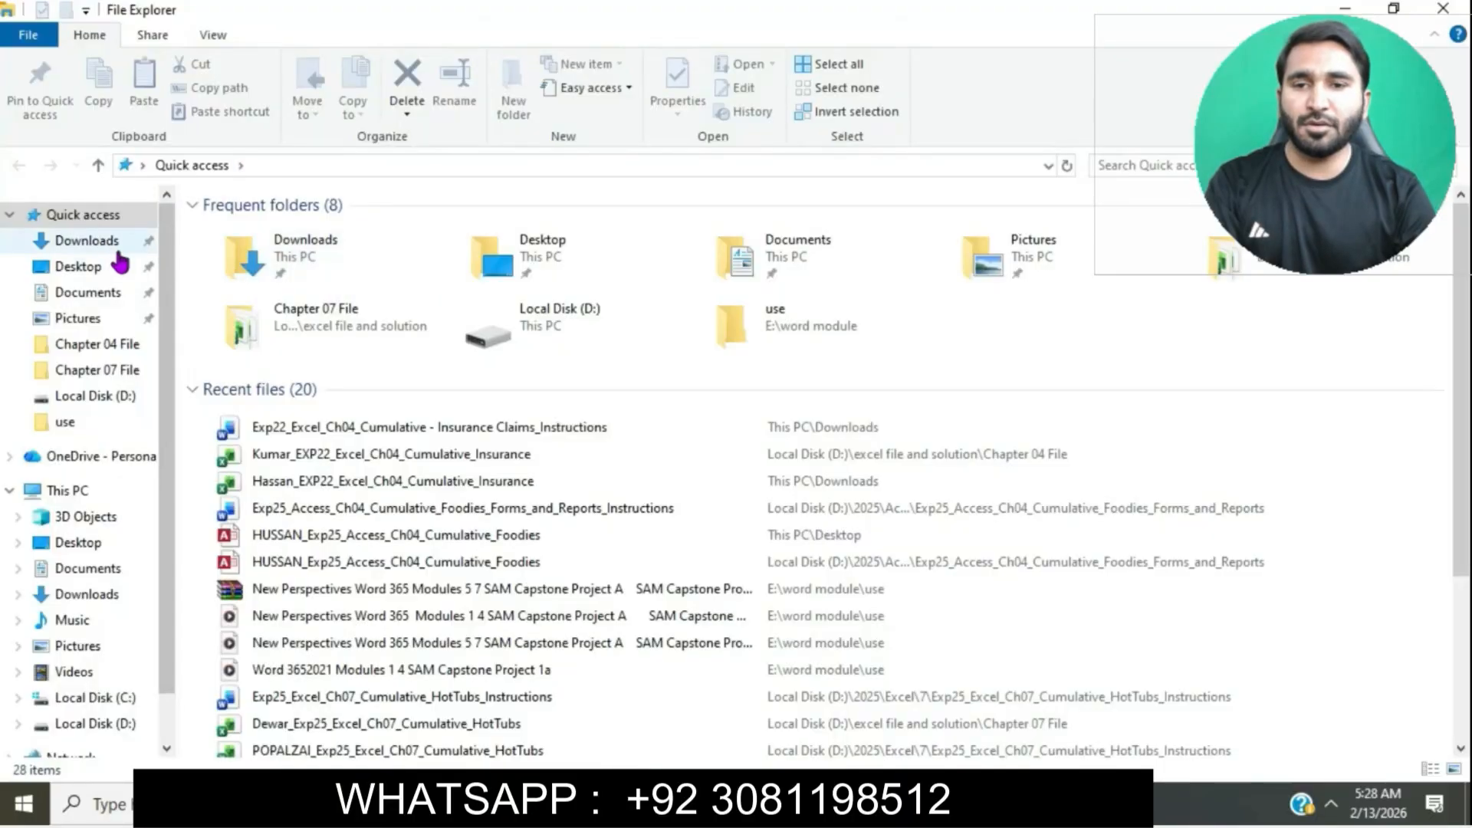
pyautogui.click(113, 247)
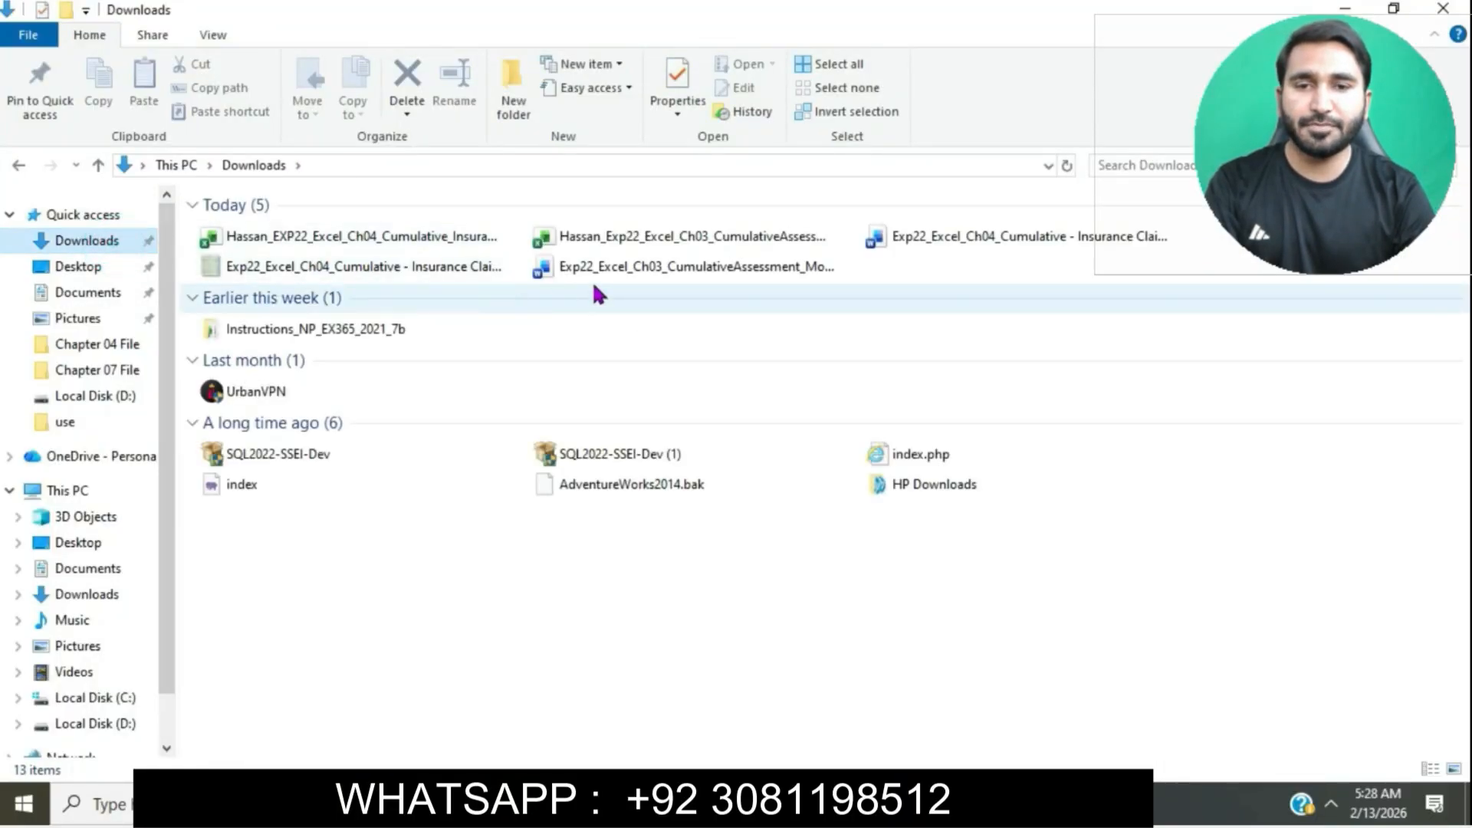
pyautogui.click(659, 274)
pyautogui.doubleClick(661, 270)
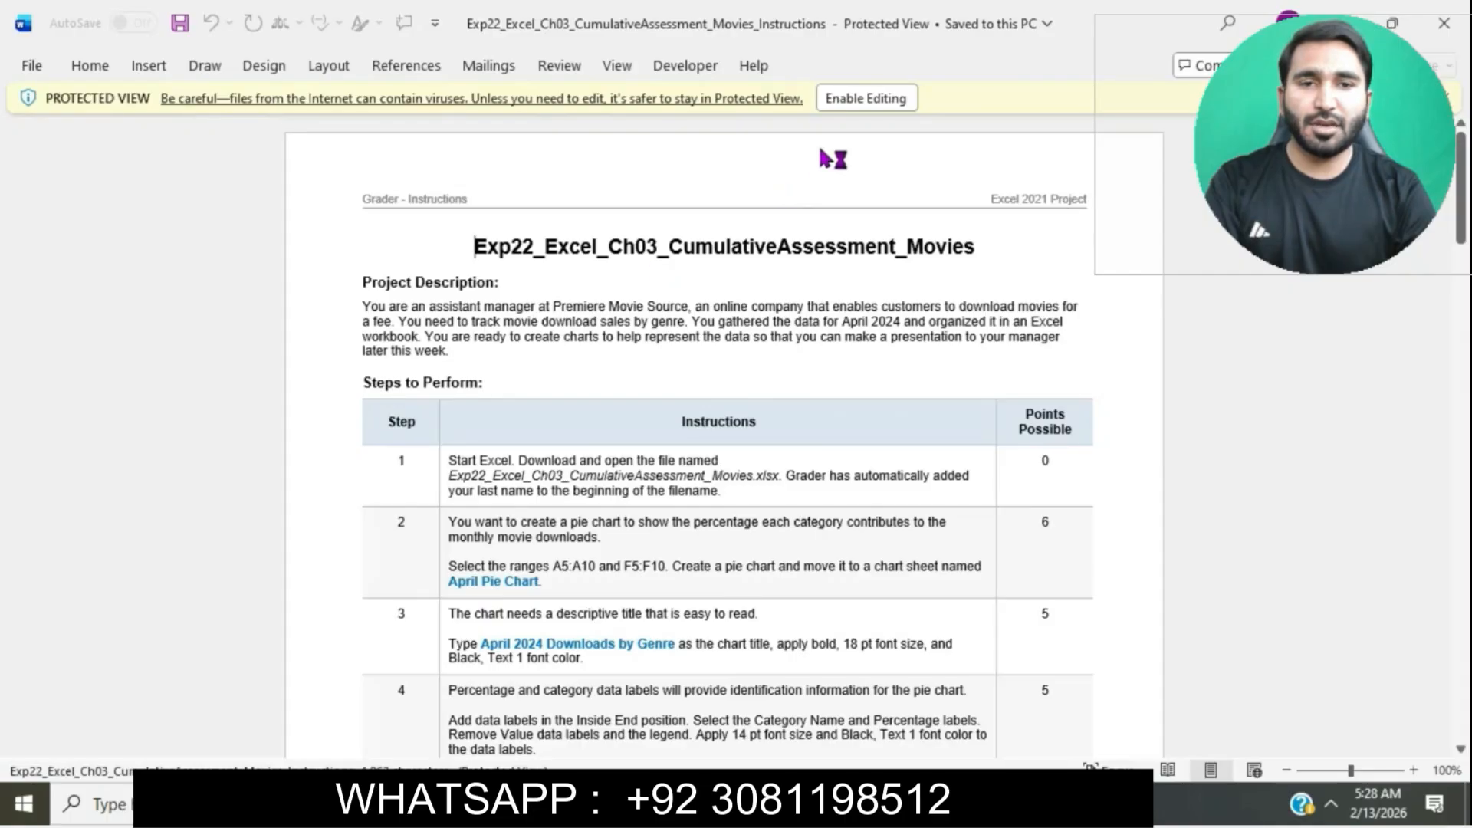
pyautogui.click(849, 102)
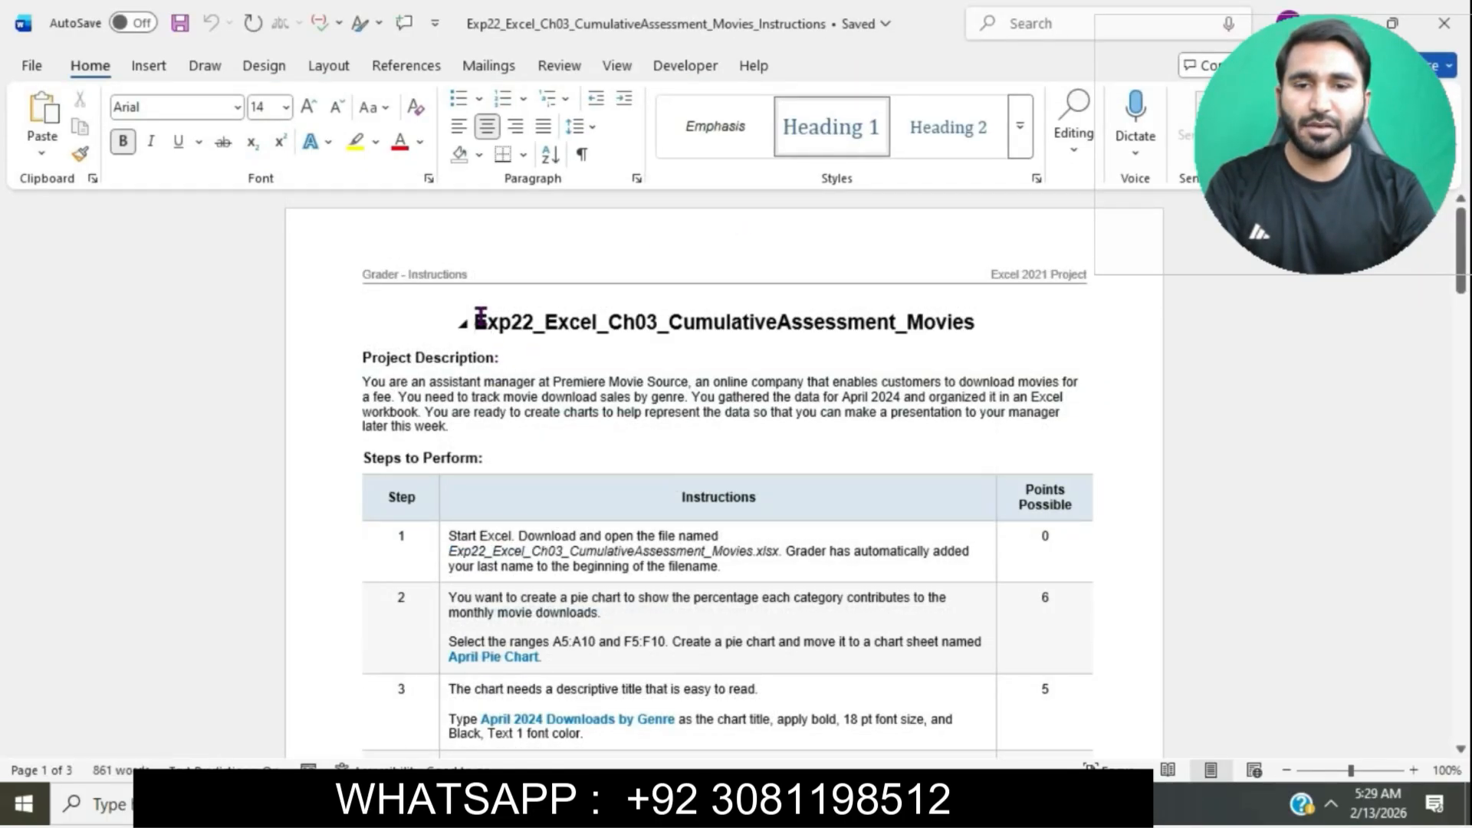
# - Set the instruction document's title to 18 pt and highlight it in turquoise
pyautogui.moveTo(480, 317); pyautogui.dragTo(975, 299)
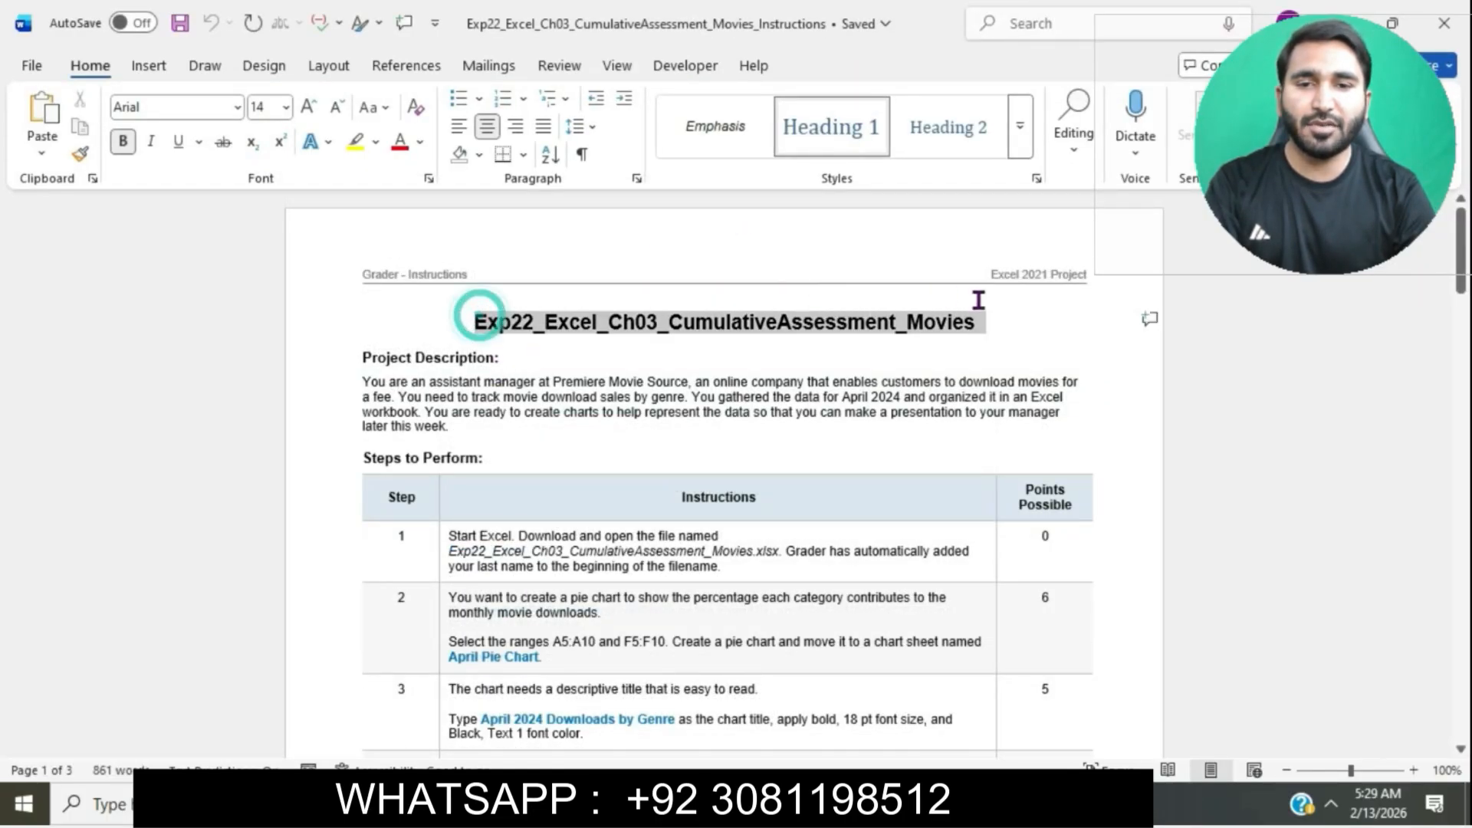
pyautogui.click(285, 115)
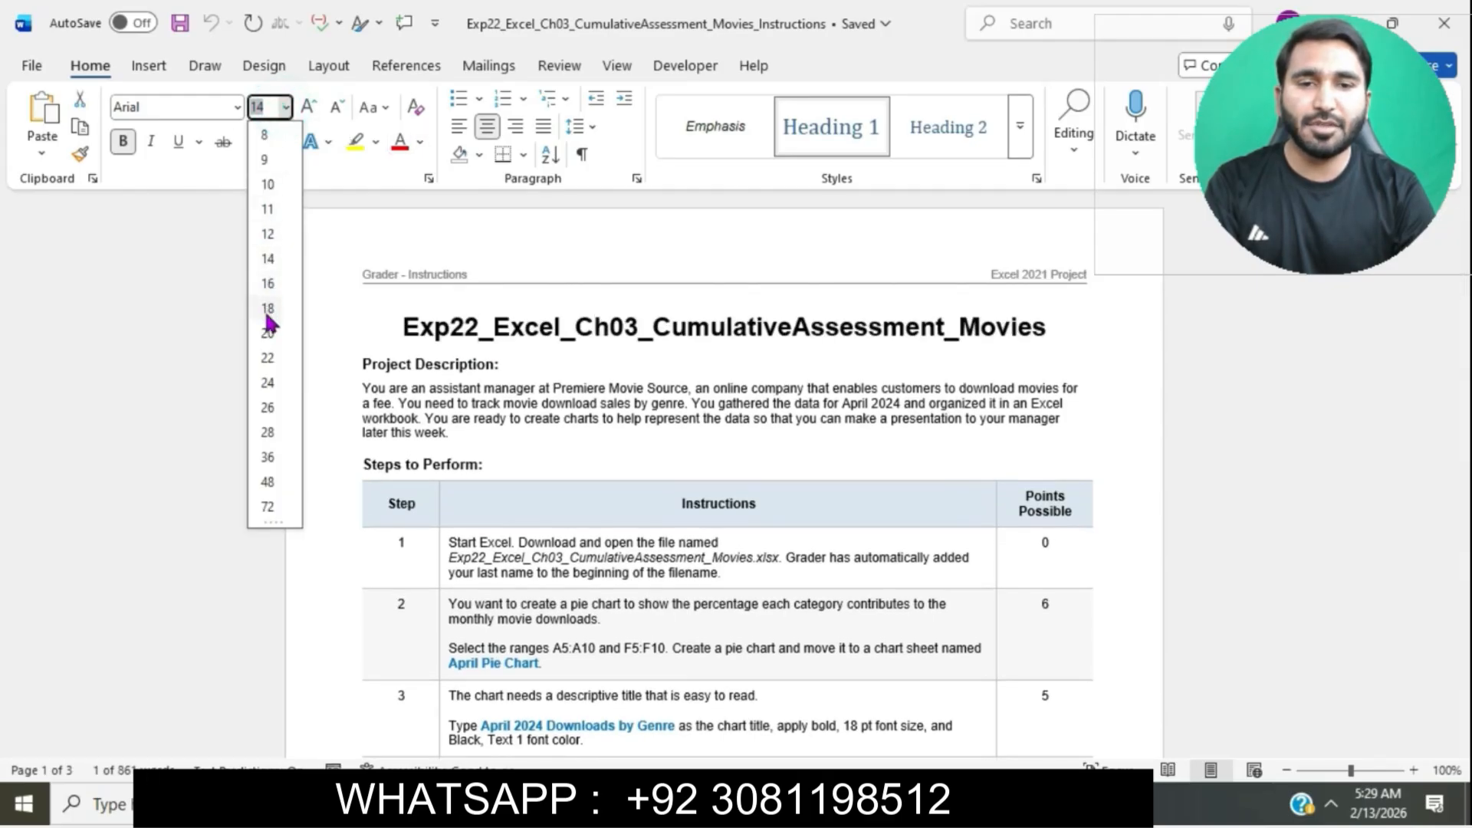
pyautogui.click(267, 310)
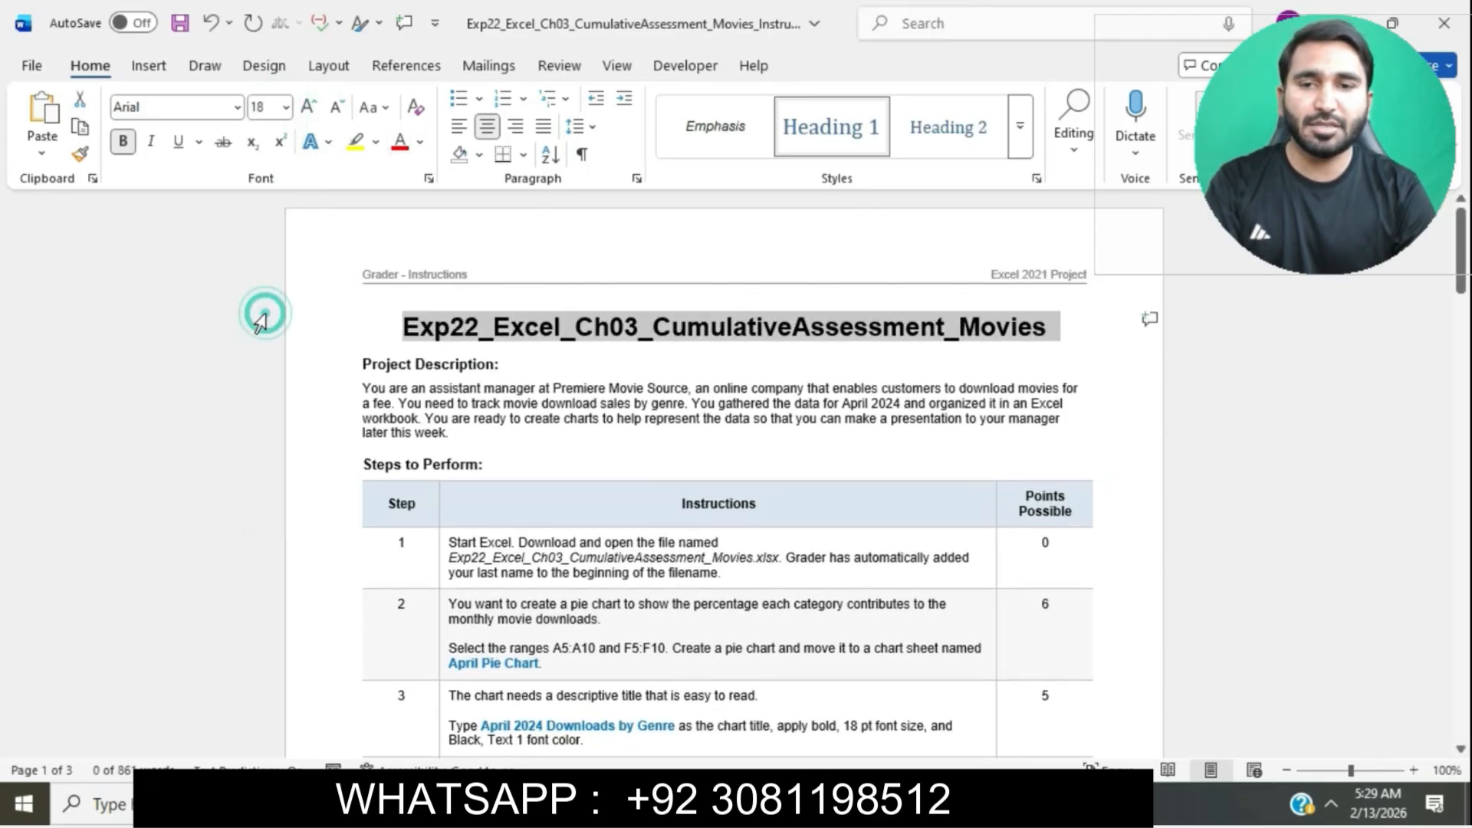
pyautogui.click(513, 325)
pyautogui.moveTo(404, 327); pyautogui.dragTo(640, 328)
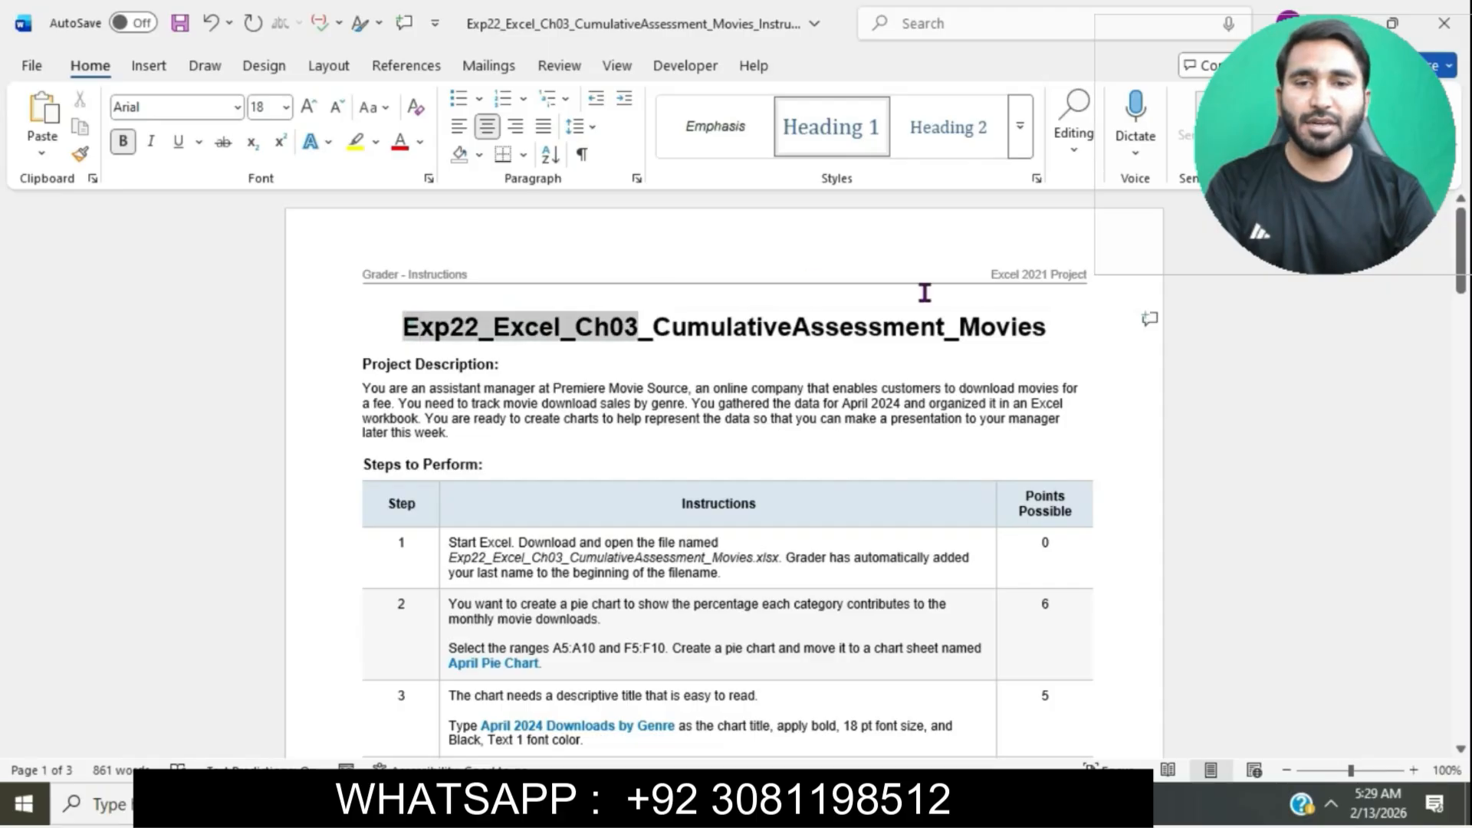
pyautogui.tripleClick(411, 322)
pyautogui.click(376, 143)
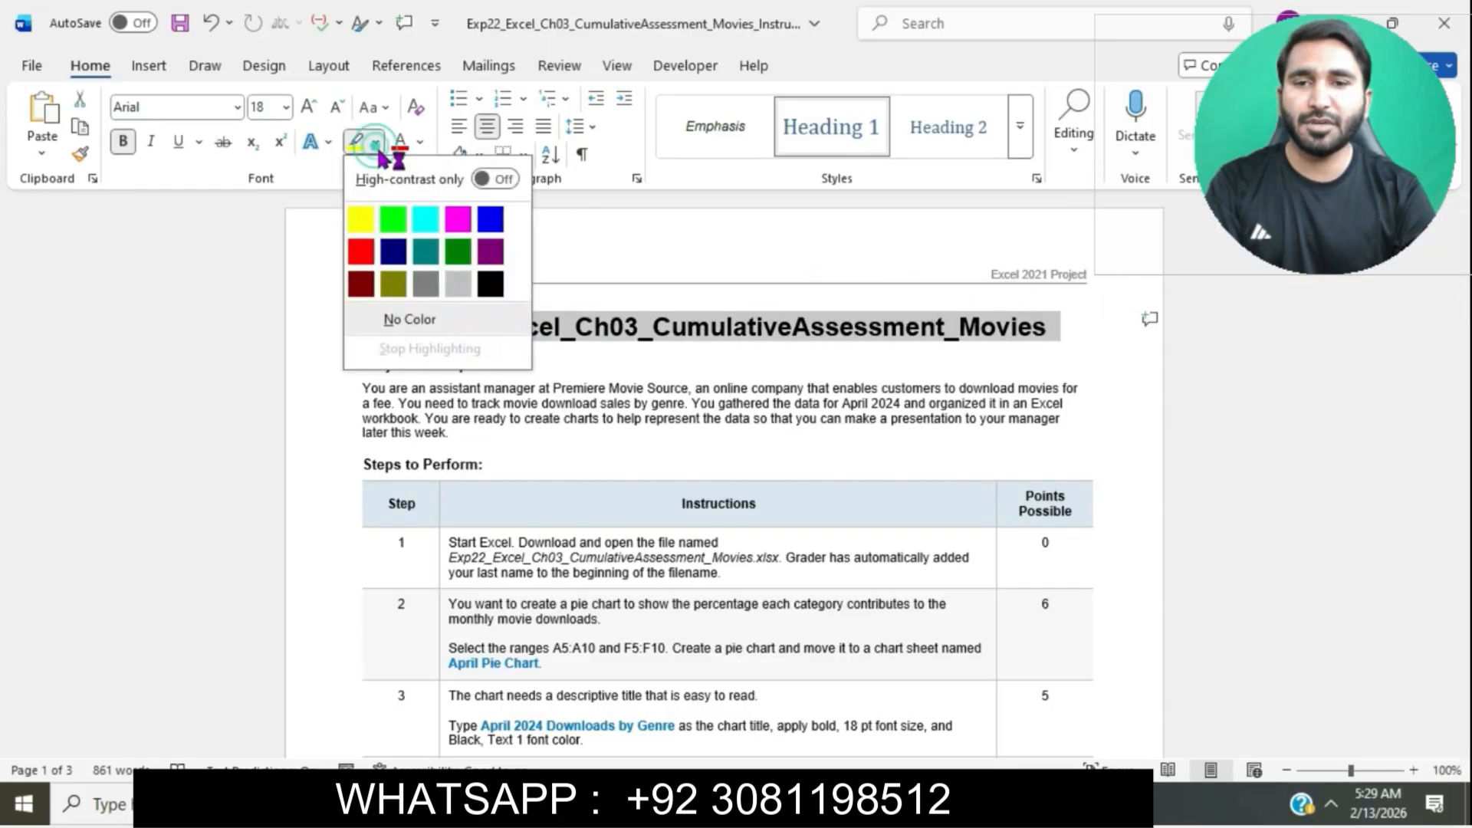
pyautogui.click(425, 220)
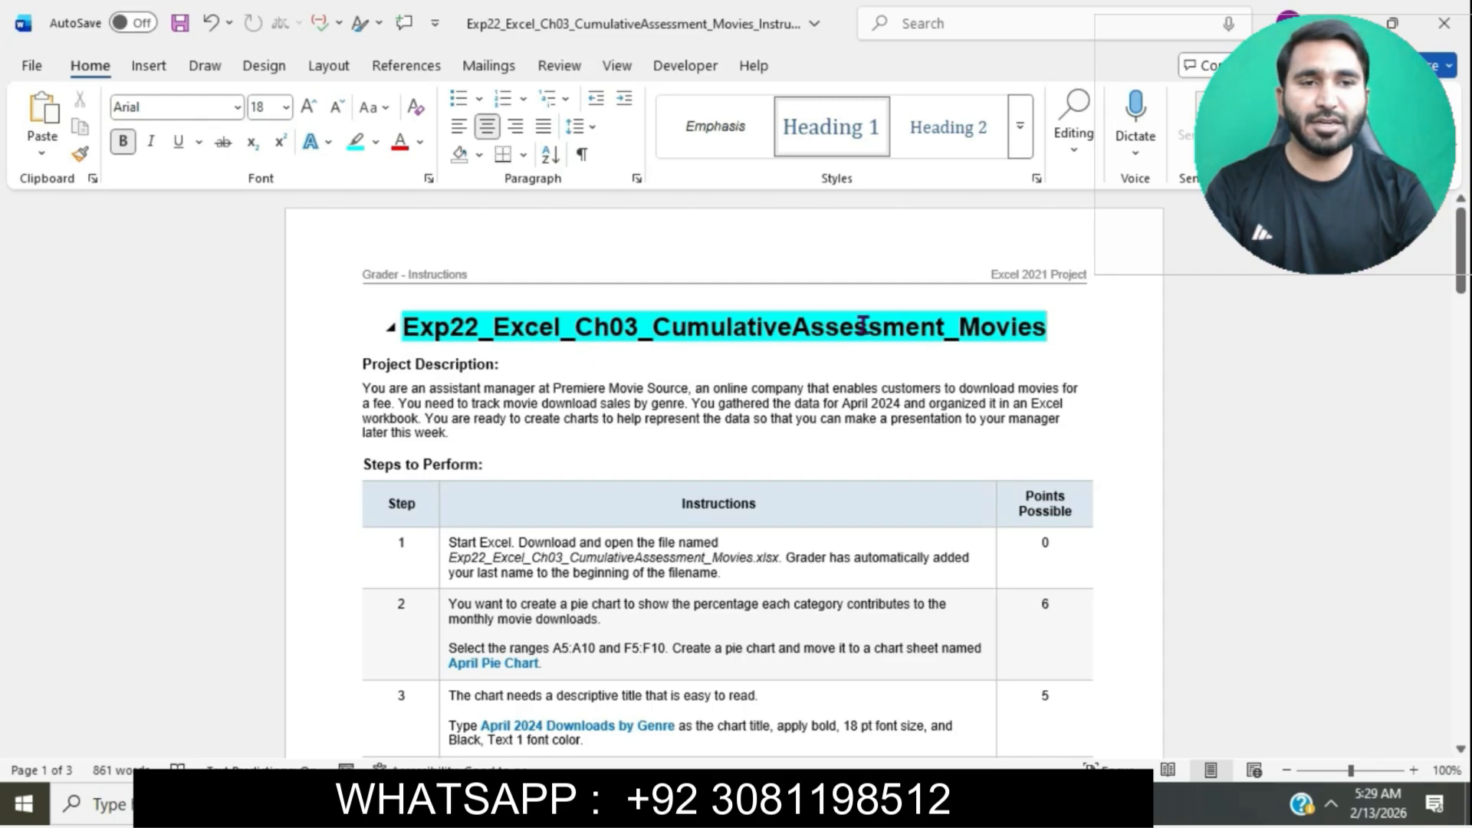
# - Set the text of steps 1 to 22 in the instructions table to 12 pt
pyautogui.scroll(-3, 686, 463)
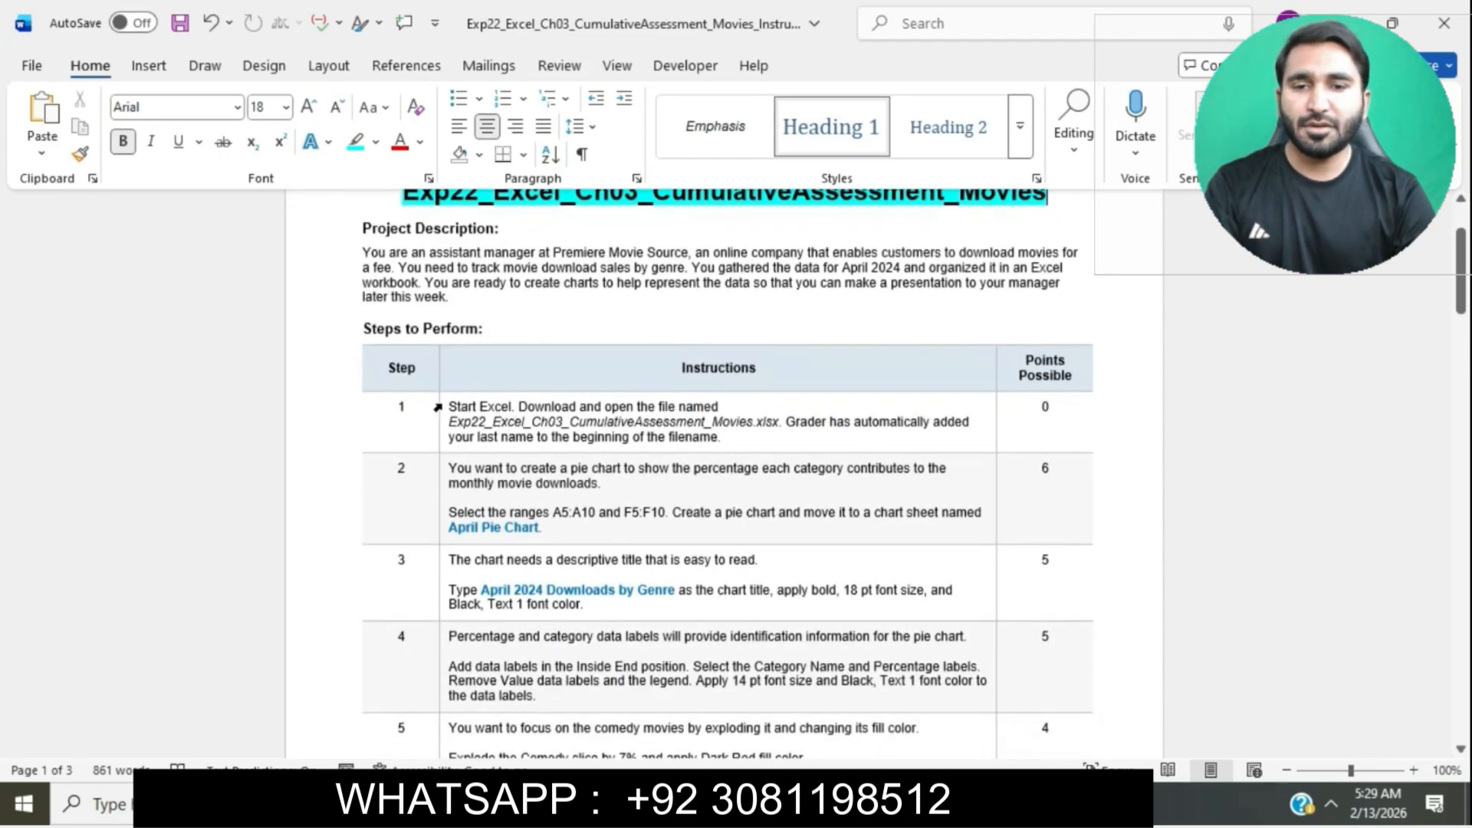
pyautogui.scroll(-15, 440, 403)
pyautogui.moveTo(439, 407); pyautogui.dragTo(606, 694)
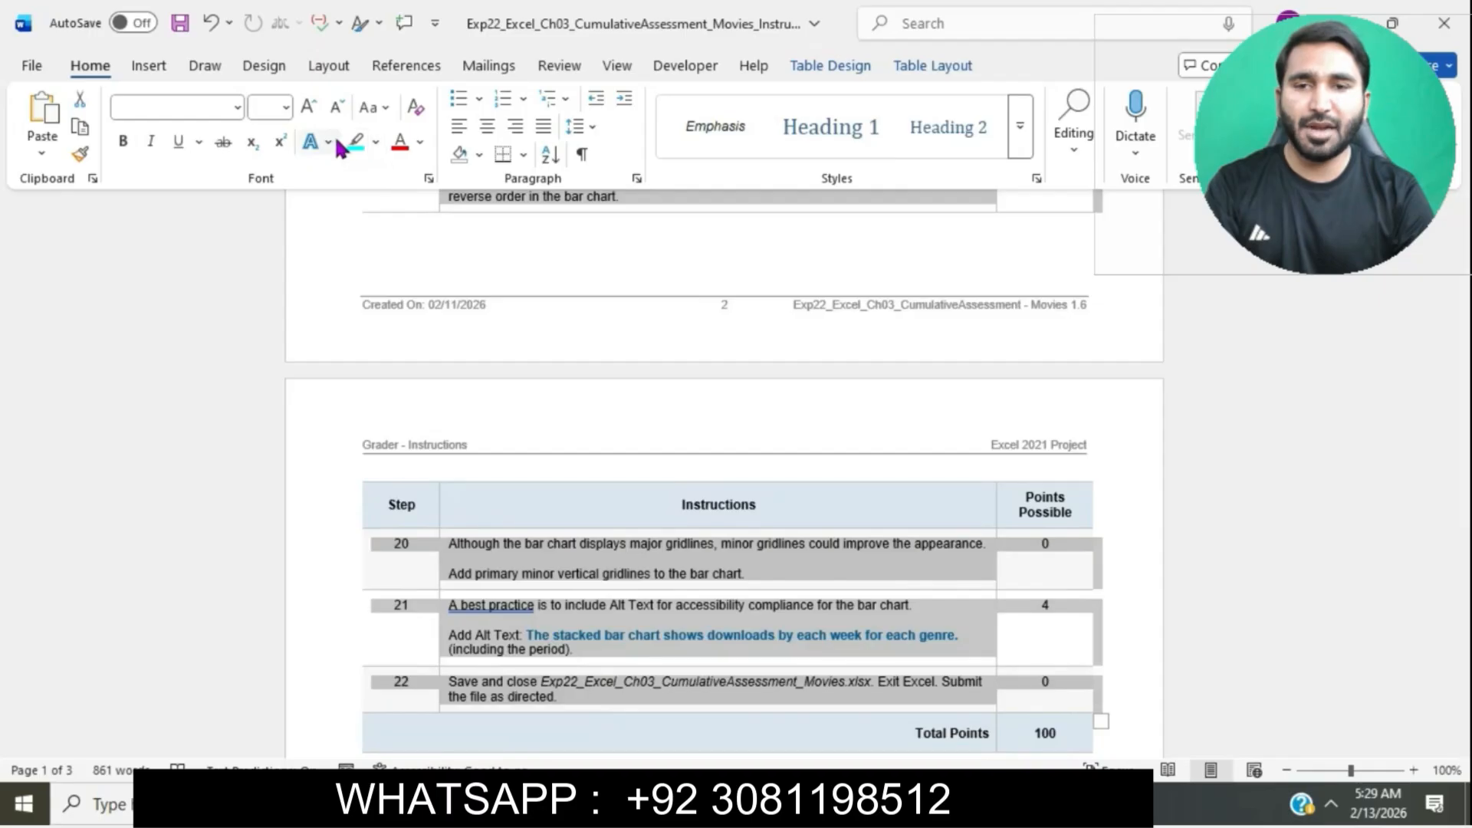
pyautogui.click(286, 109)
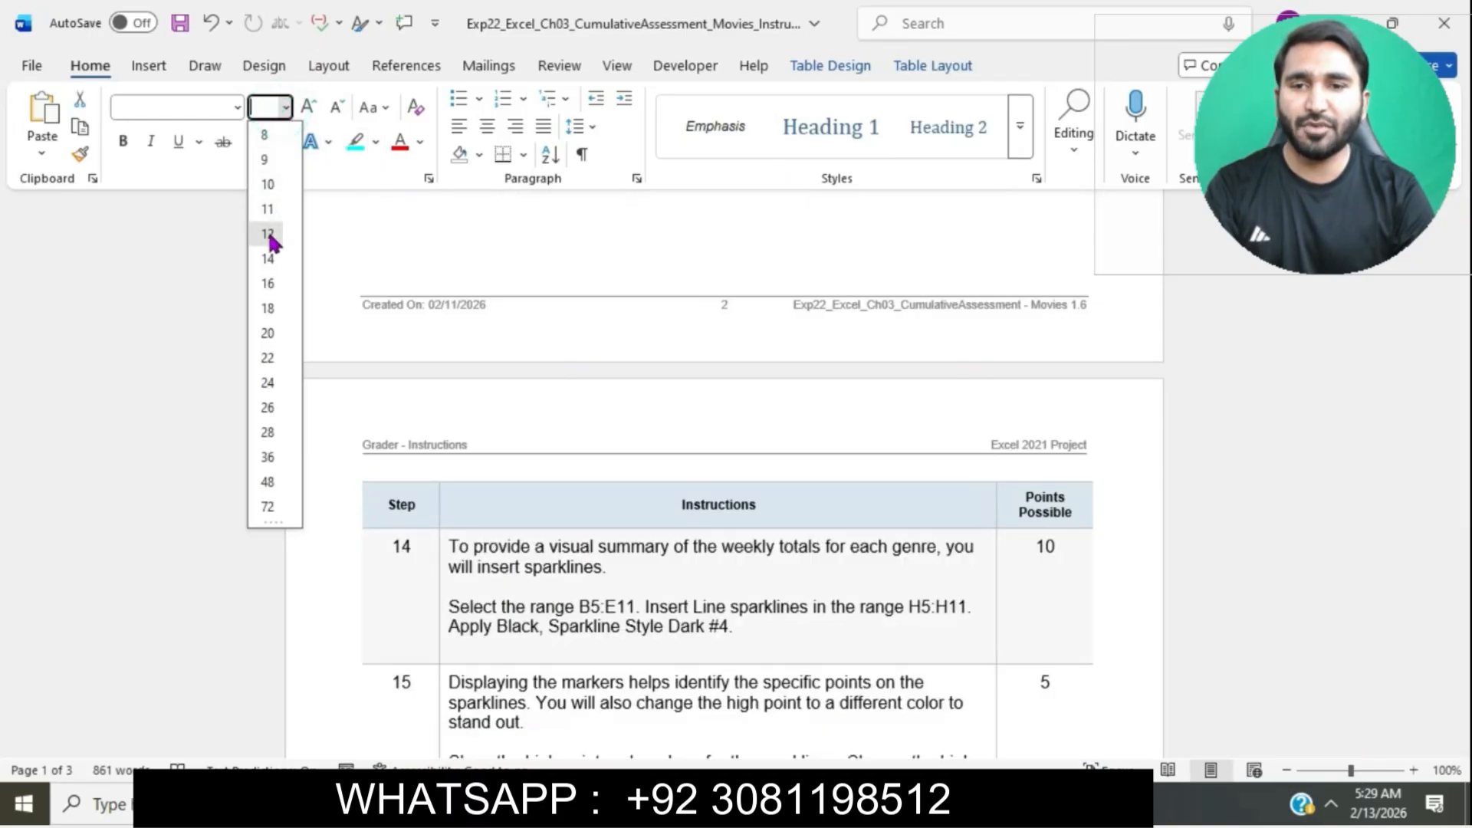
pyautogui.click(267, 233)
pyautogui.scroll(-10, 634, 564)
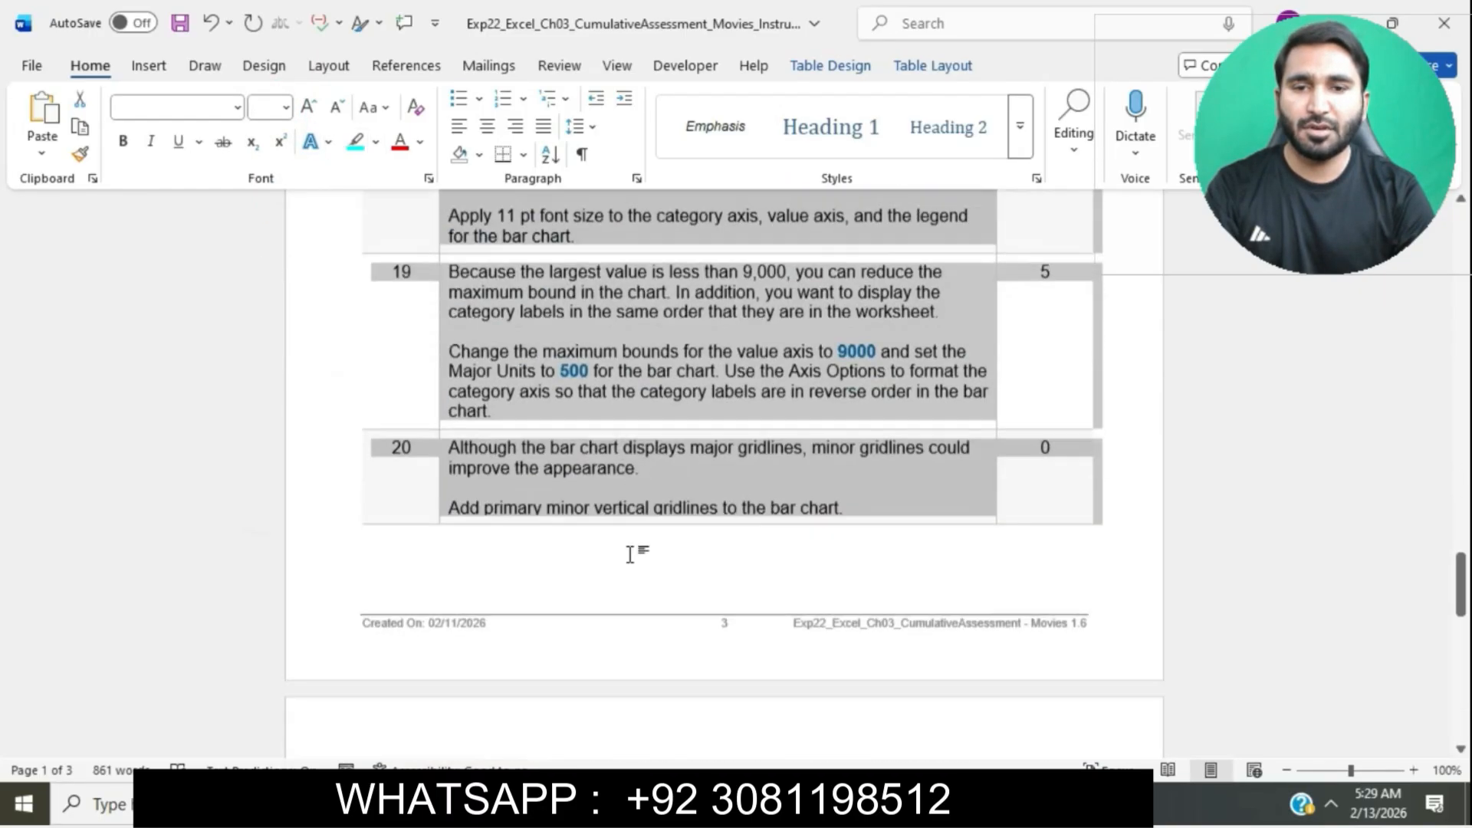
pyautogui.scroll(-4, 634, 565)
pyautogui.scroll(20, 636, 566)
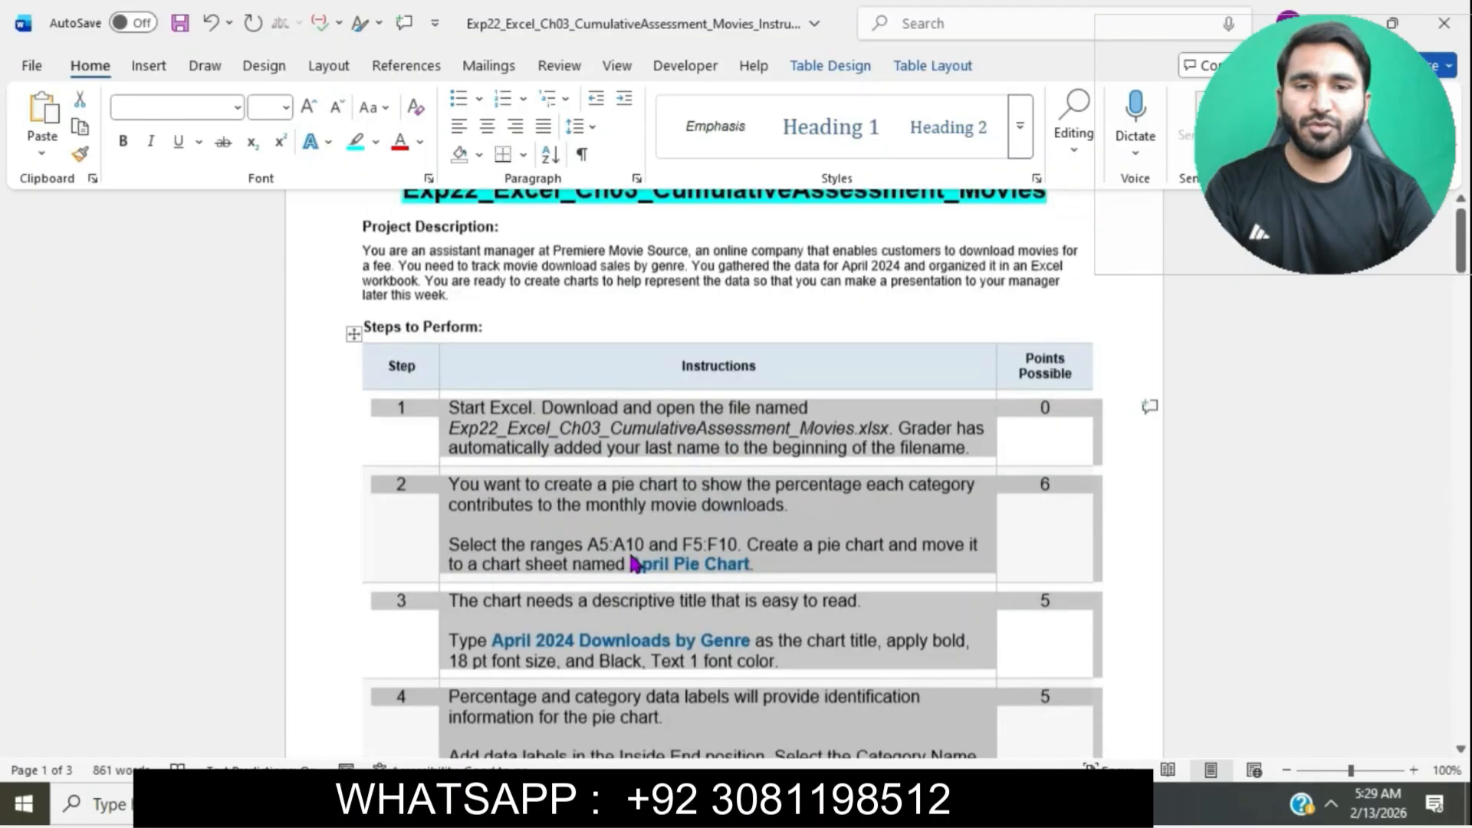
pyautogui.click(674, 579)
# - Highlight the step 1 instruction text in turquoise
pyautogui.keyDown('ctrl'); pyautogui.scroll(2, 673, 576); pyautogui.keyUp('ctrl')
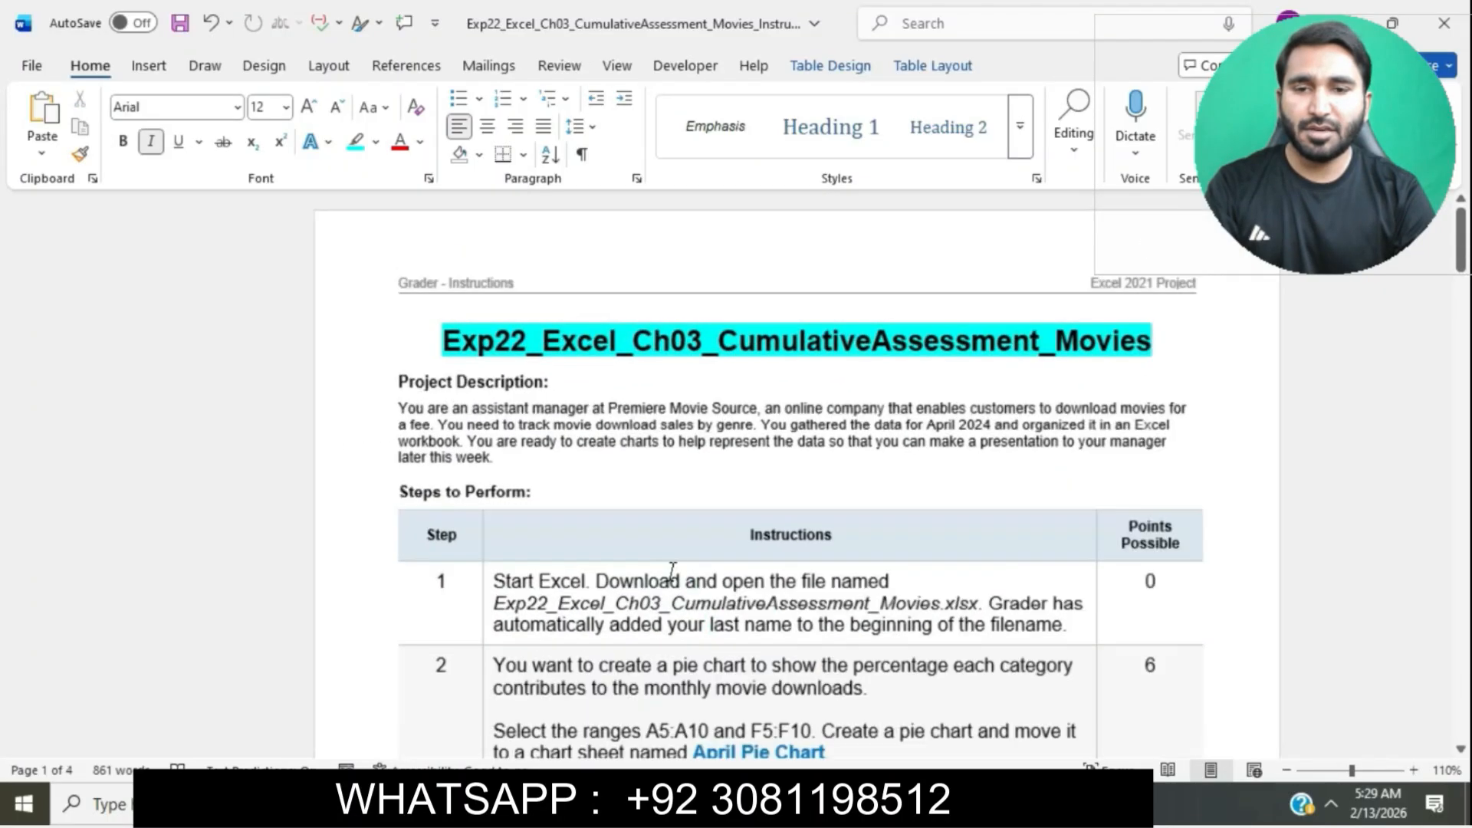
pyautogui.scroll(-2, 670, 571)
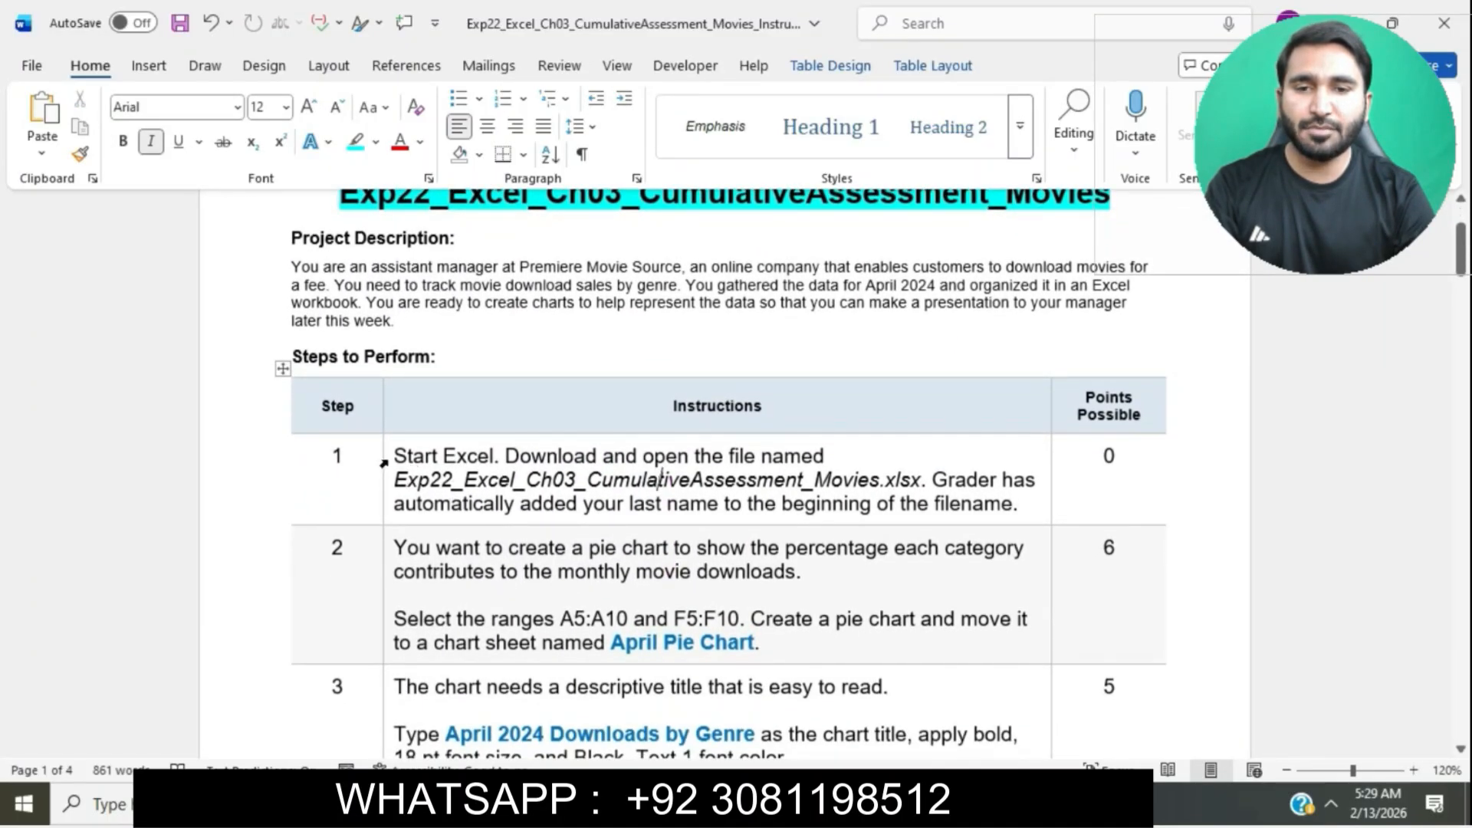
pyautogui.click(383, 463)
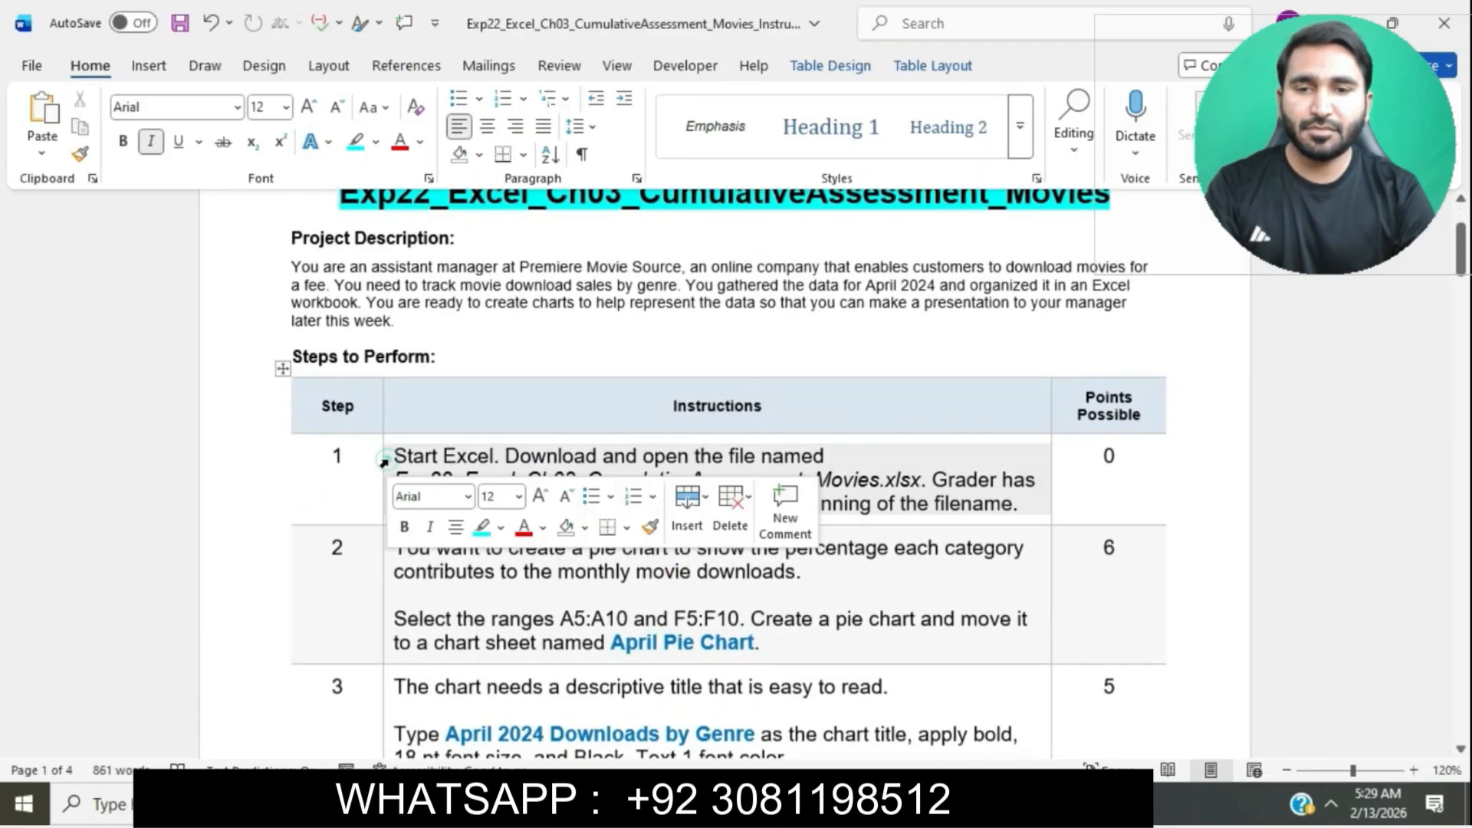
pyautogui.click(482, 527)
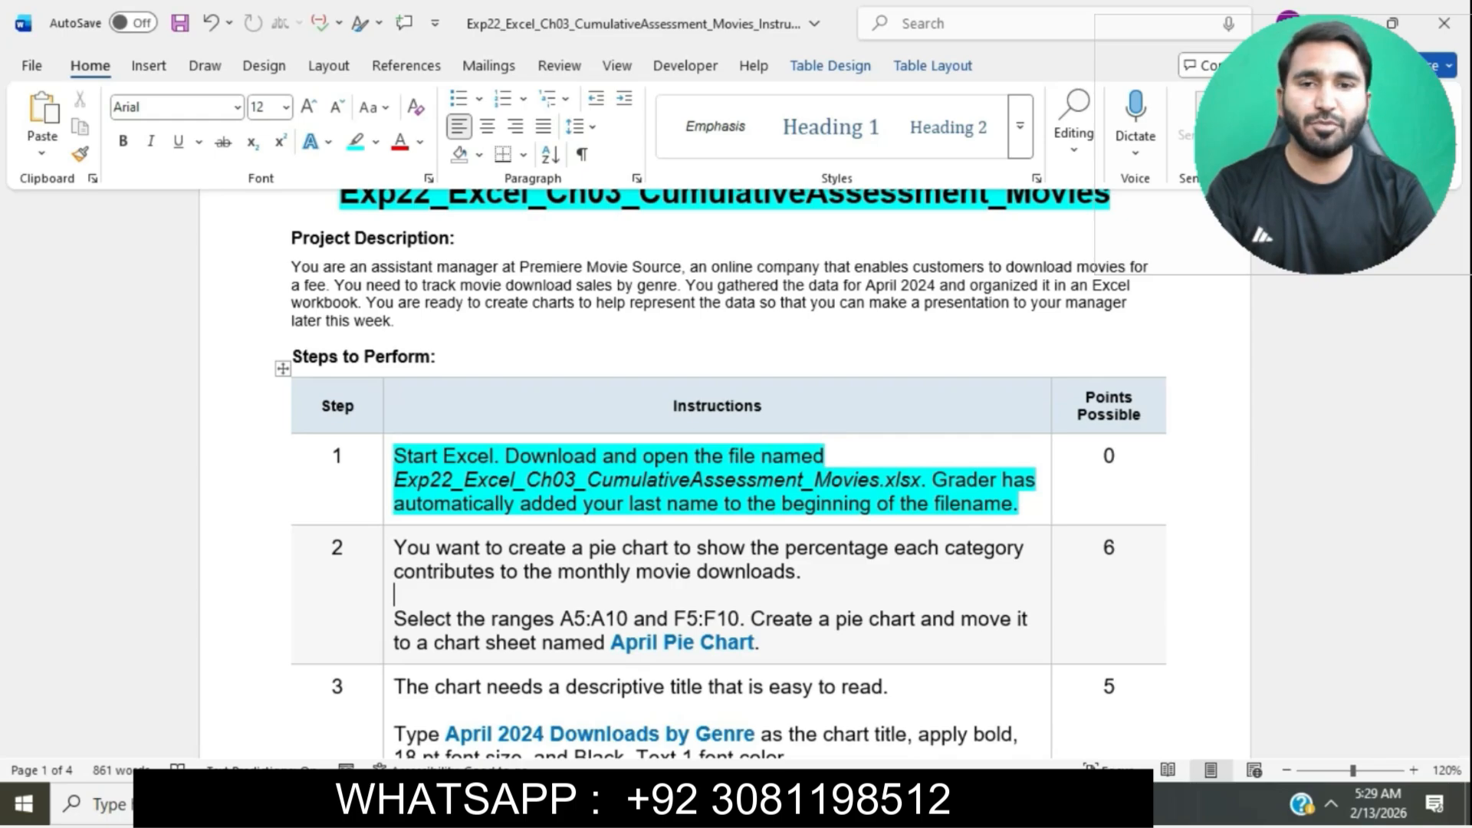
# - Open the downloaded Exp22_Excel_Ch03_CumulativeAssessment_Movies workbook in Excel from the Downloads folder and enable editing
pyautogui.hotkey('alt', 'Tab')
pyautogui.click(633, 242)
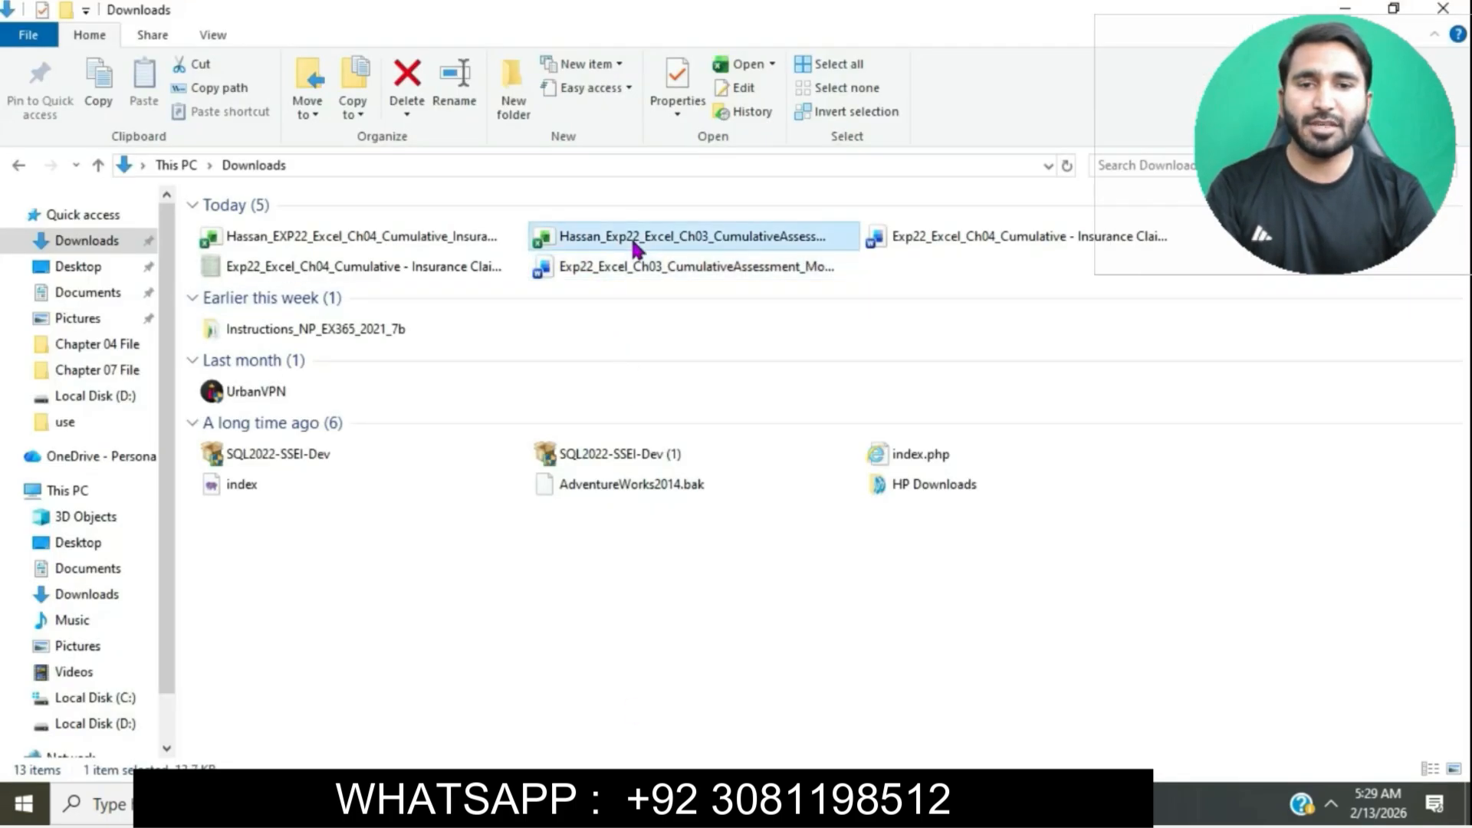
pyautogui.doubleClick(633, 242)
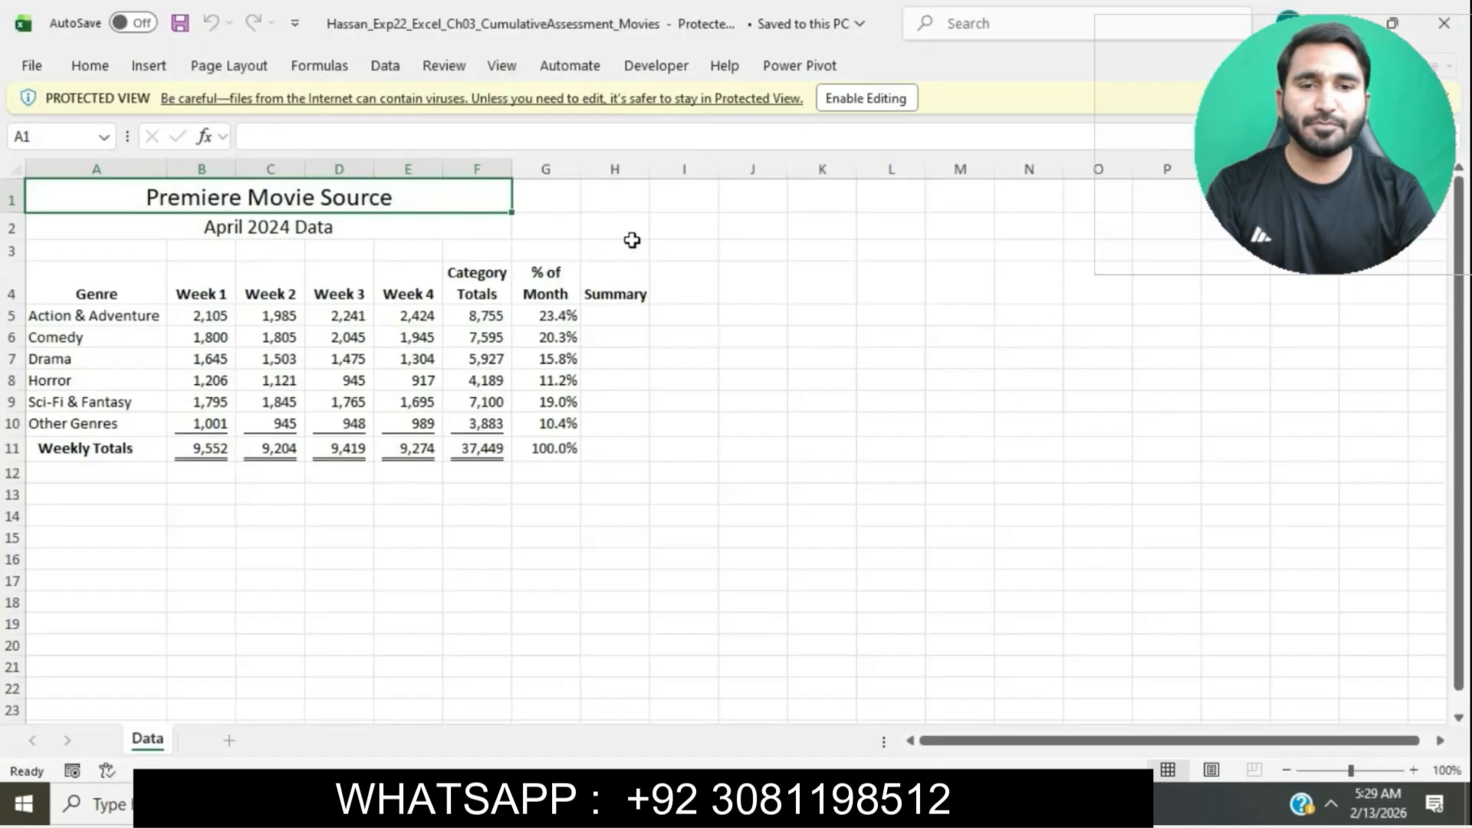
pyautogui.click(863, 105)
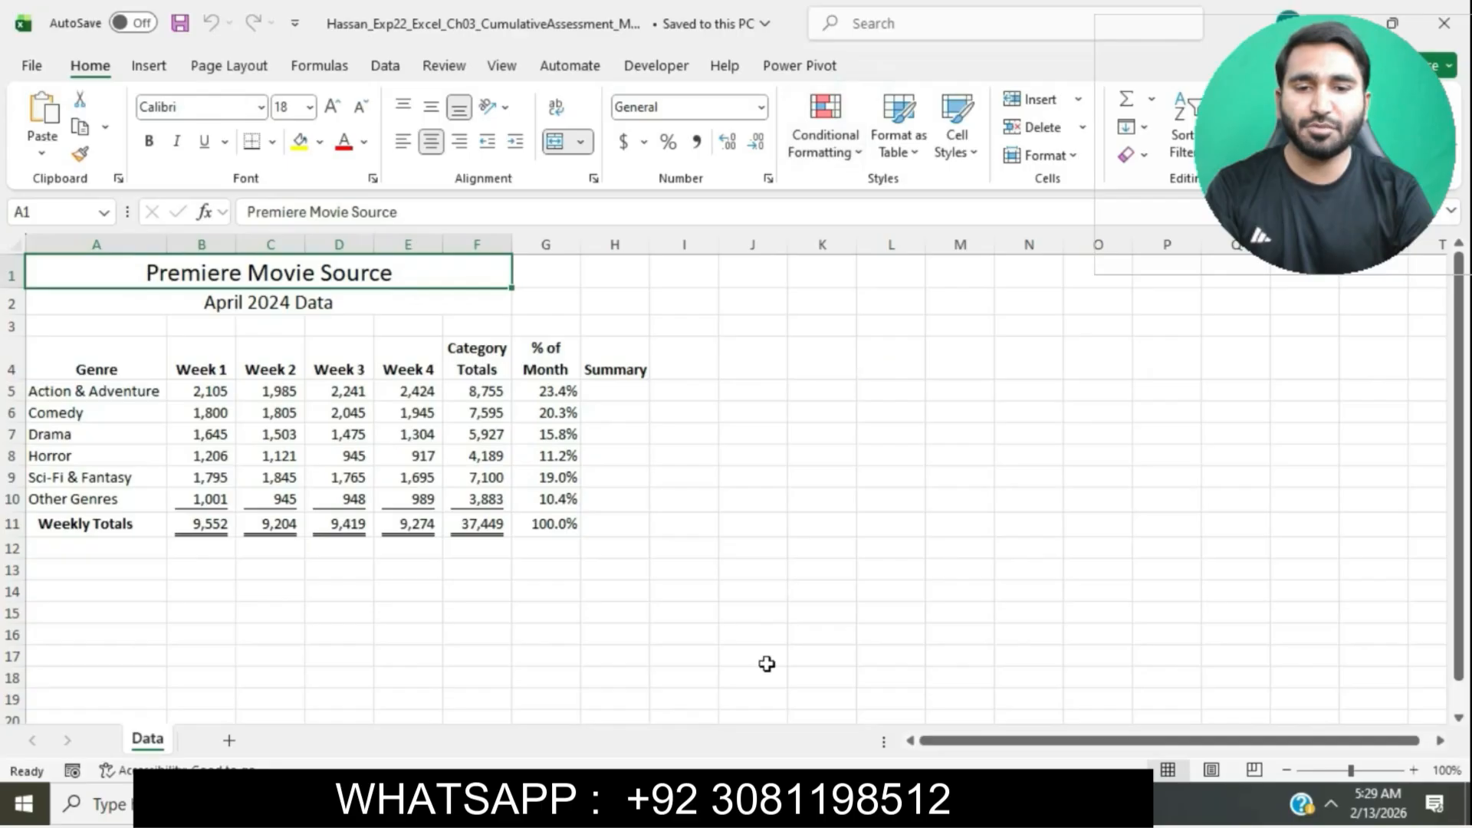
# - Return to the Word instructions and highlight the step 2 text about the pie chart in turquoise
pyautogui.hotkey('alt', 'Tab')
pyautogui.scroll(-3, 827, 502)
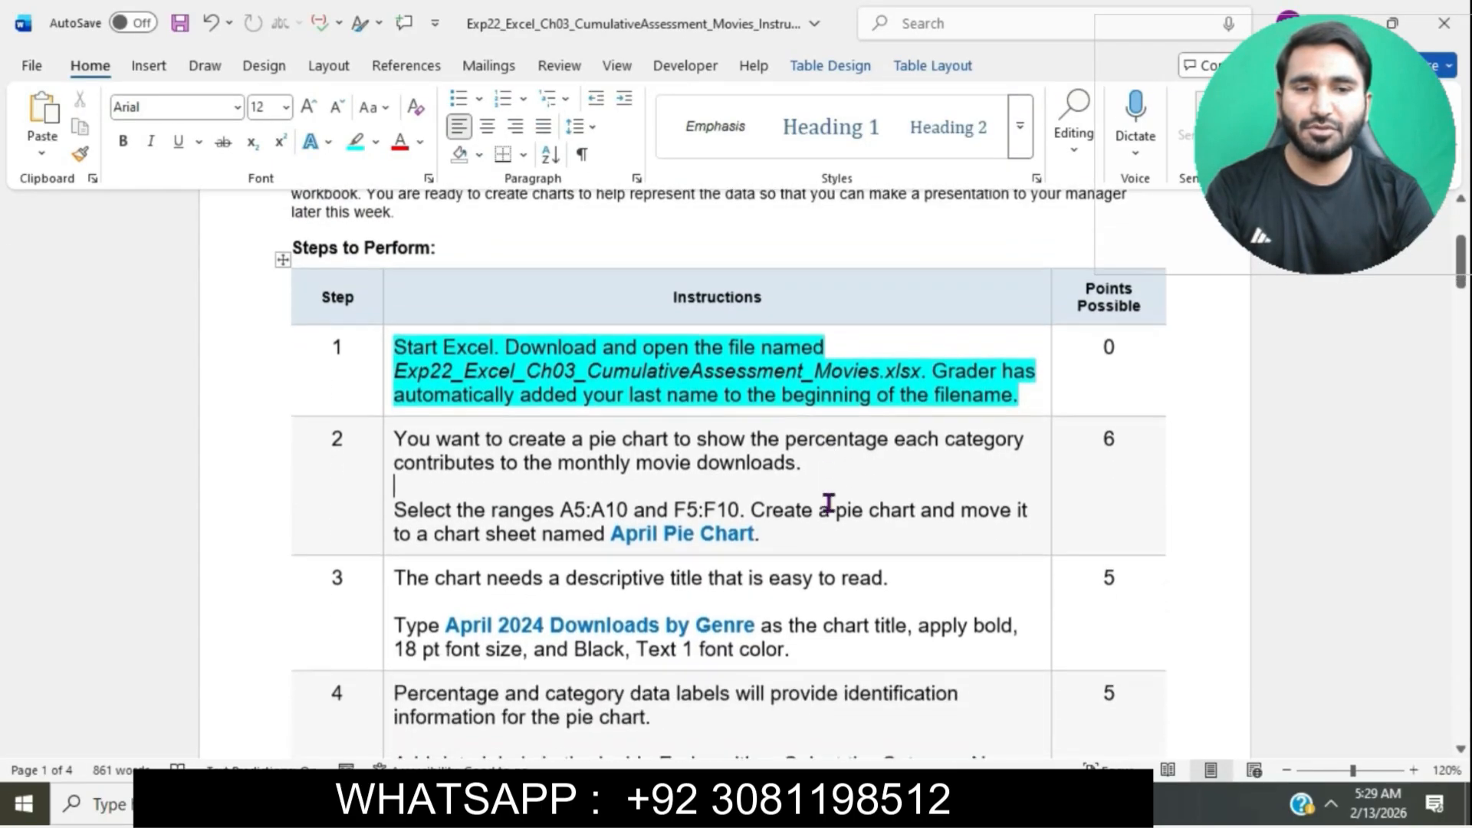
pyautogui.scroll(-1, 828, 502)
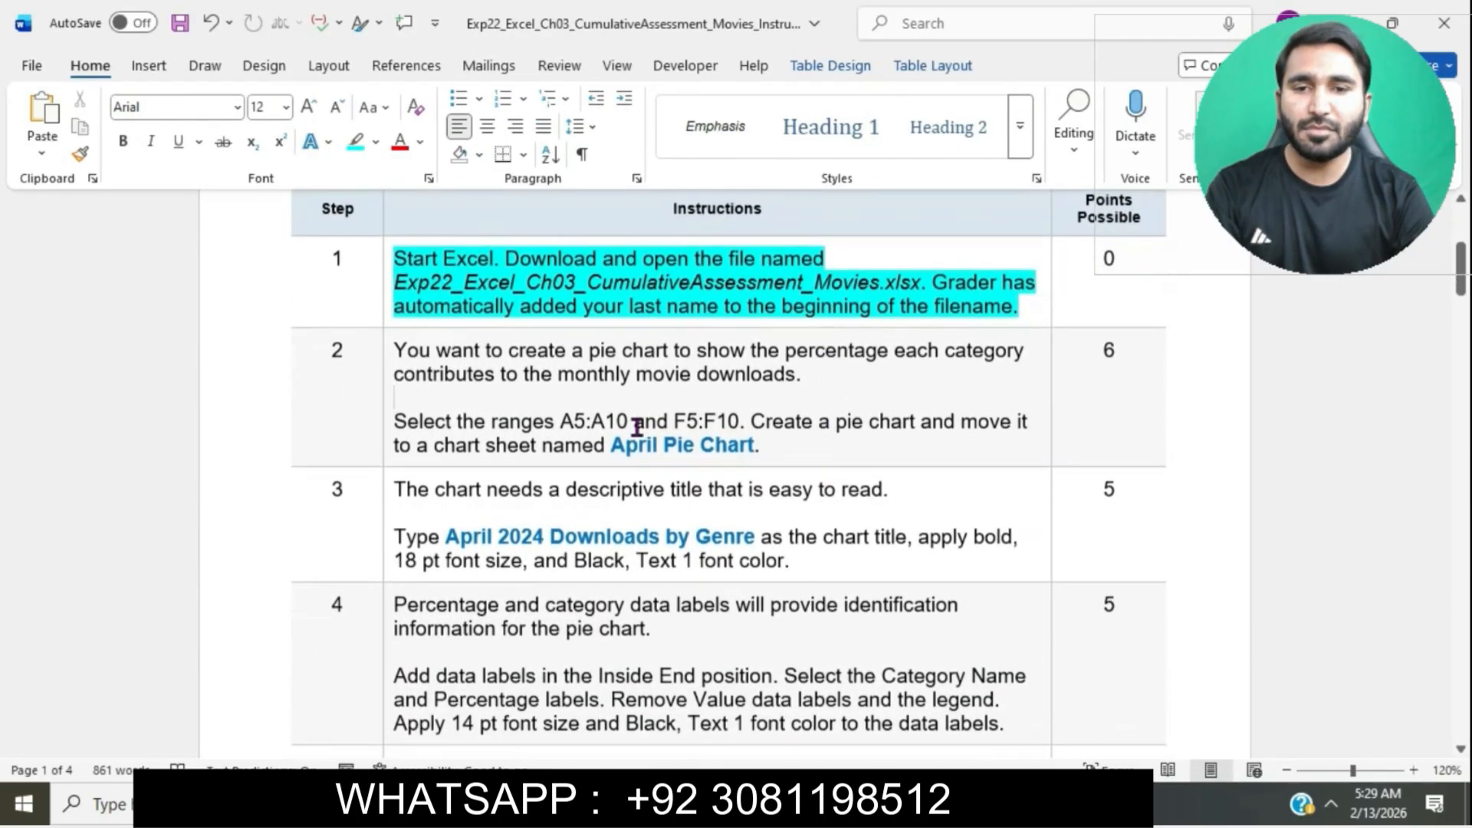
pyautogui.click(383, 354)
pyautogui.click(490, 317)
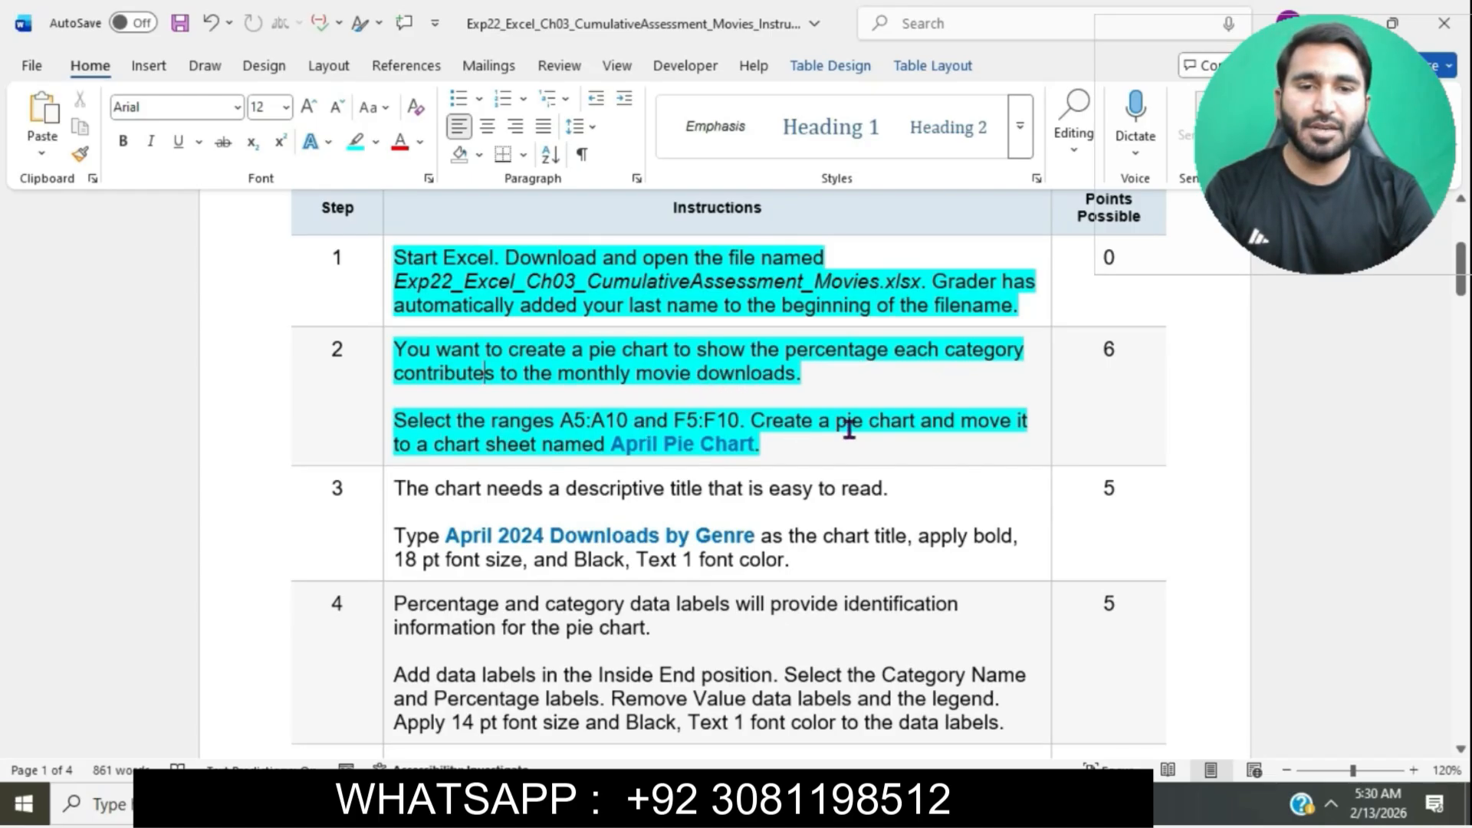
# - Copy the range reference A5:A10 from the step 2 instructions and use it to select those cells in the Excel Data sheet
pyautogui.scroll(1, 579, 447)
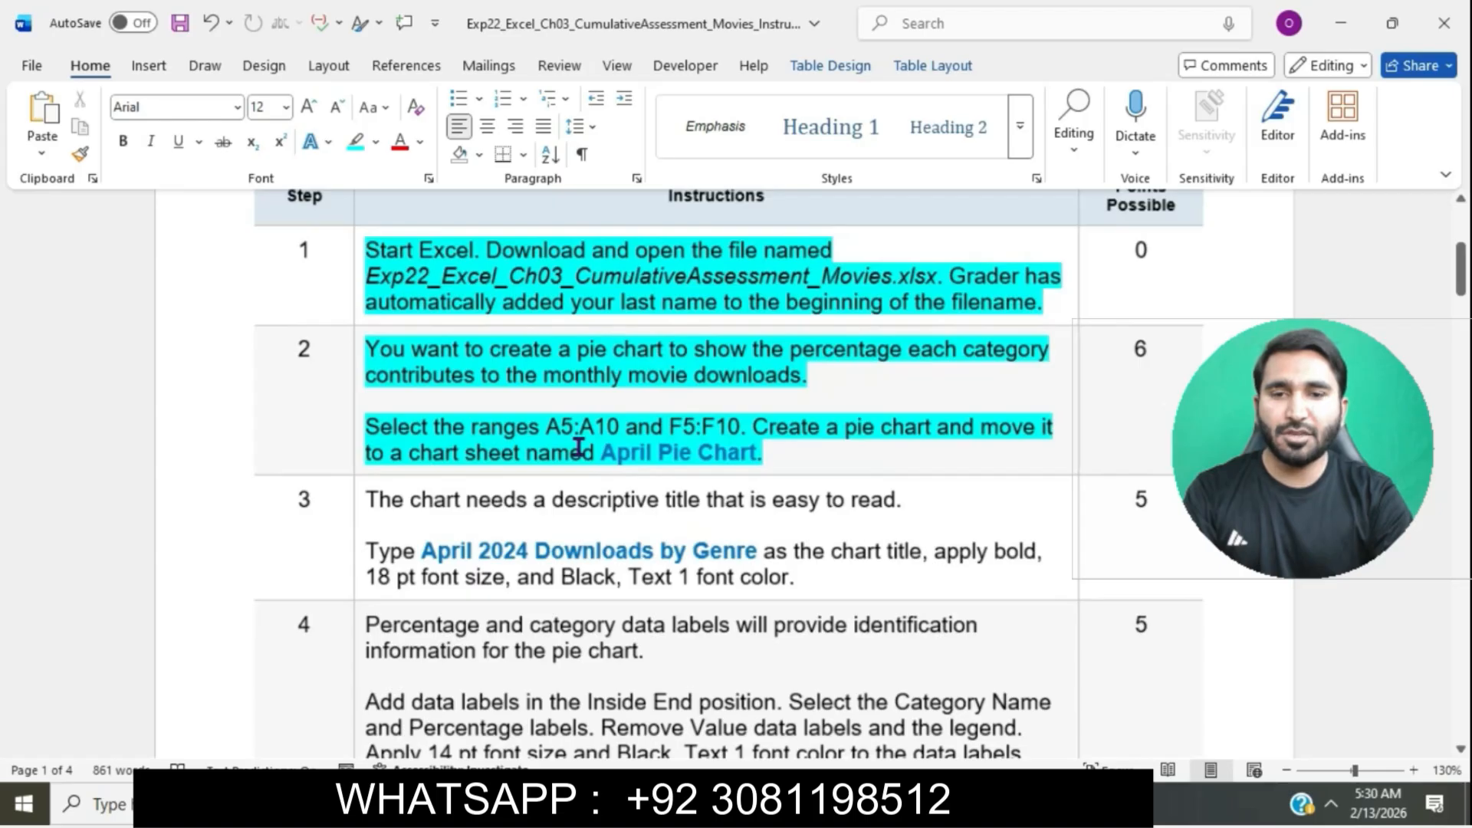
pyautogui.keyDown('ctrl'); pyautogui.scroll(1, 579, 443); pyautogui.keyUp('ctrl')
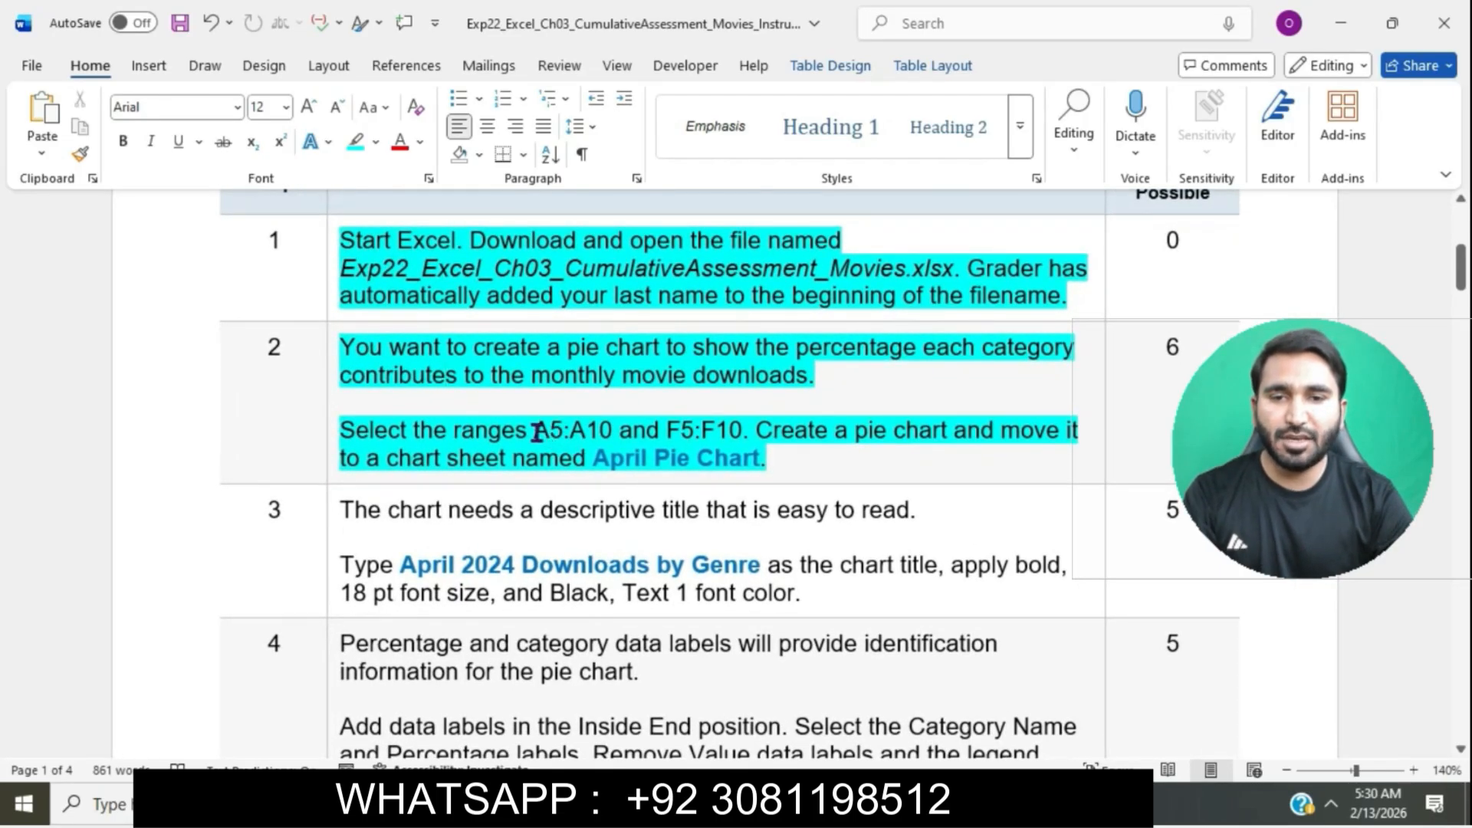
pyautogui.doubleClick(565, 432)
pyautogui.hotkey('ctrl', 'c')
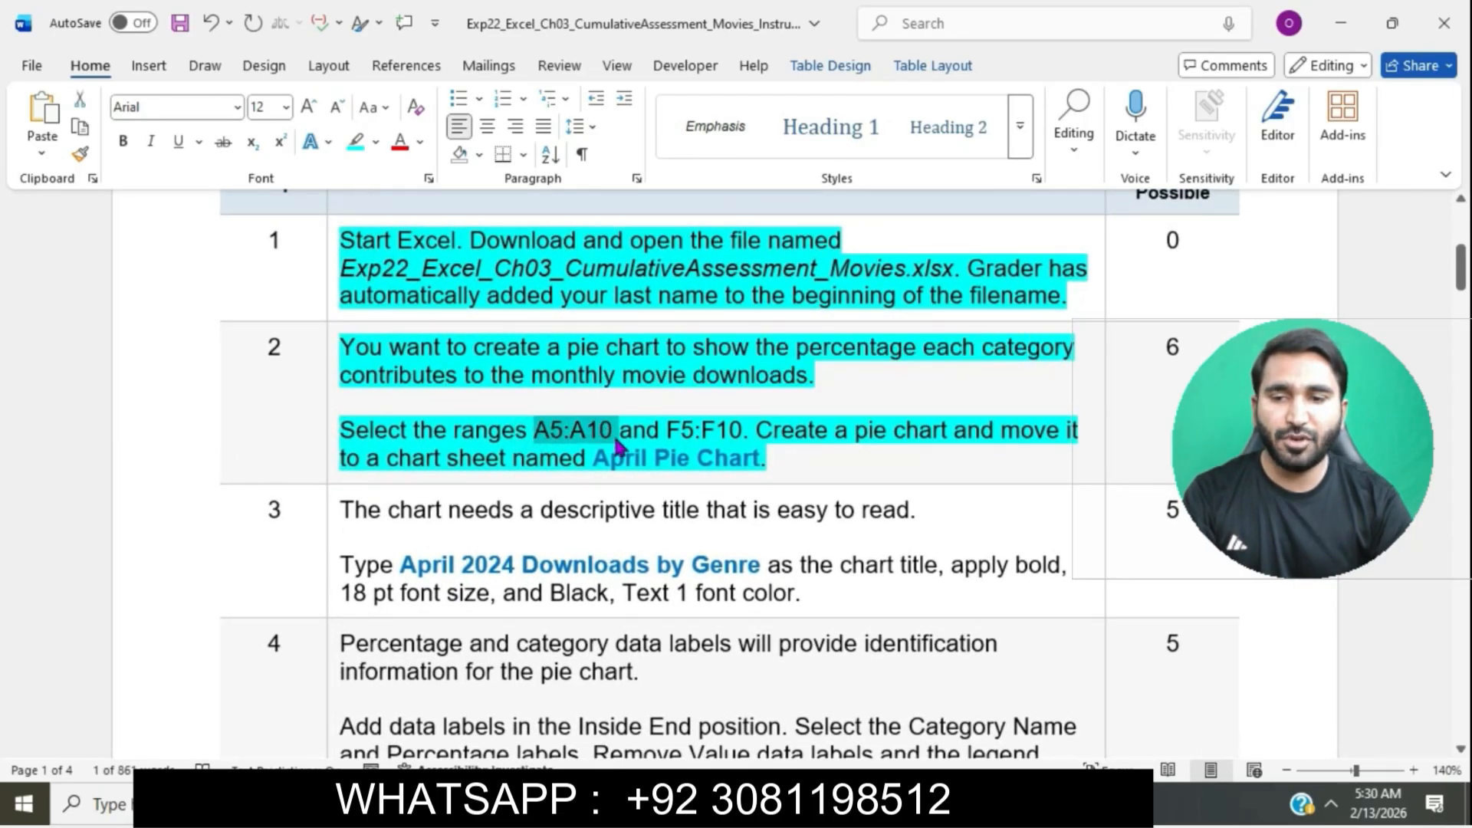
pyautogui.hotkey('alt', 'Tab')
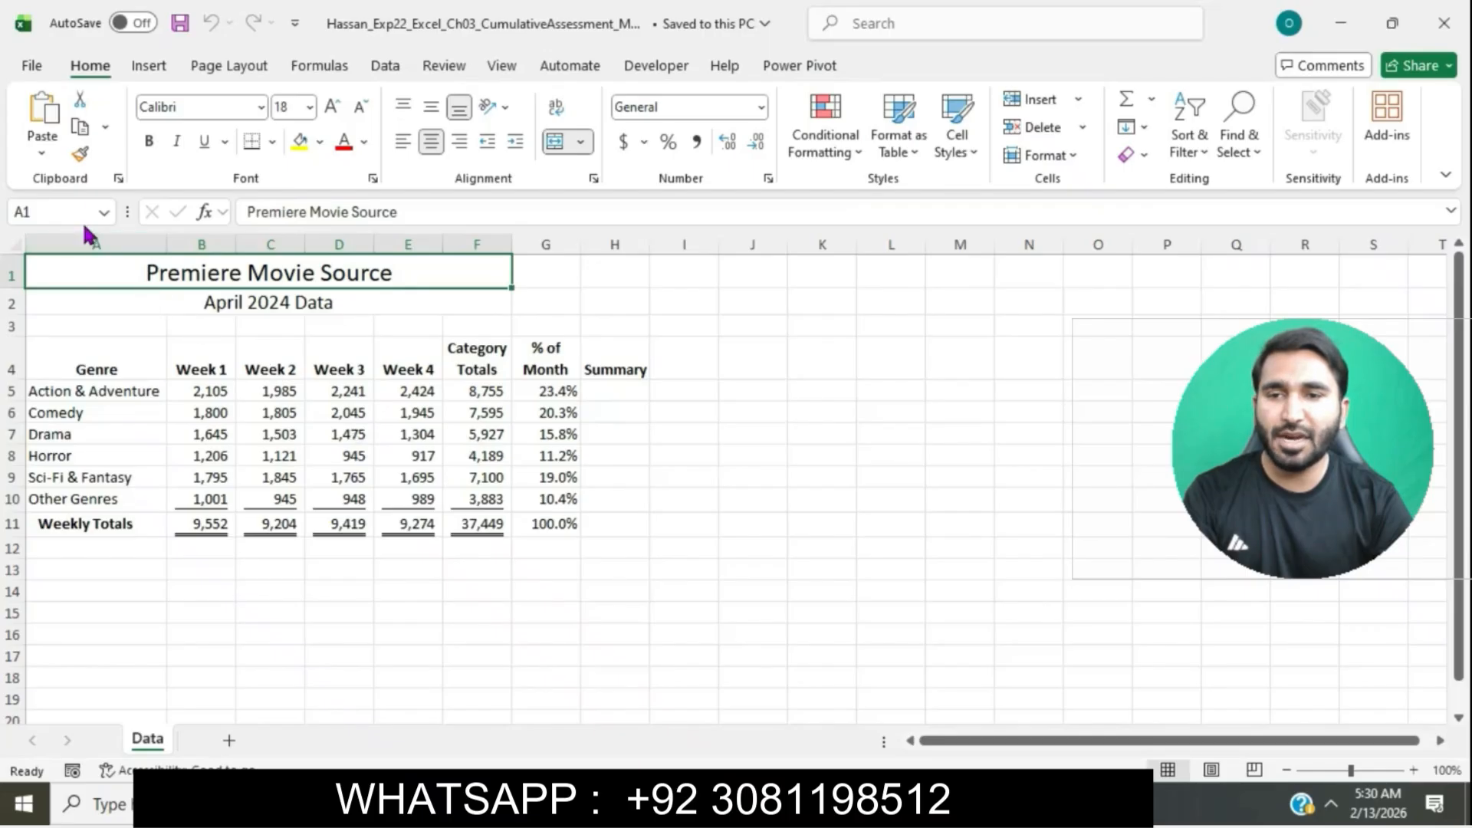
pyautogui.click(72, 211)
pyautogui.hotkey('ctrl', 'v')
pyautogui.press('Return')
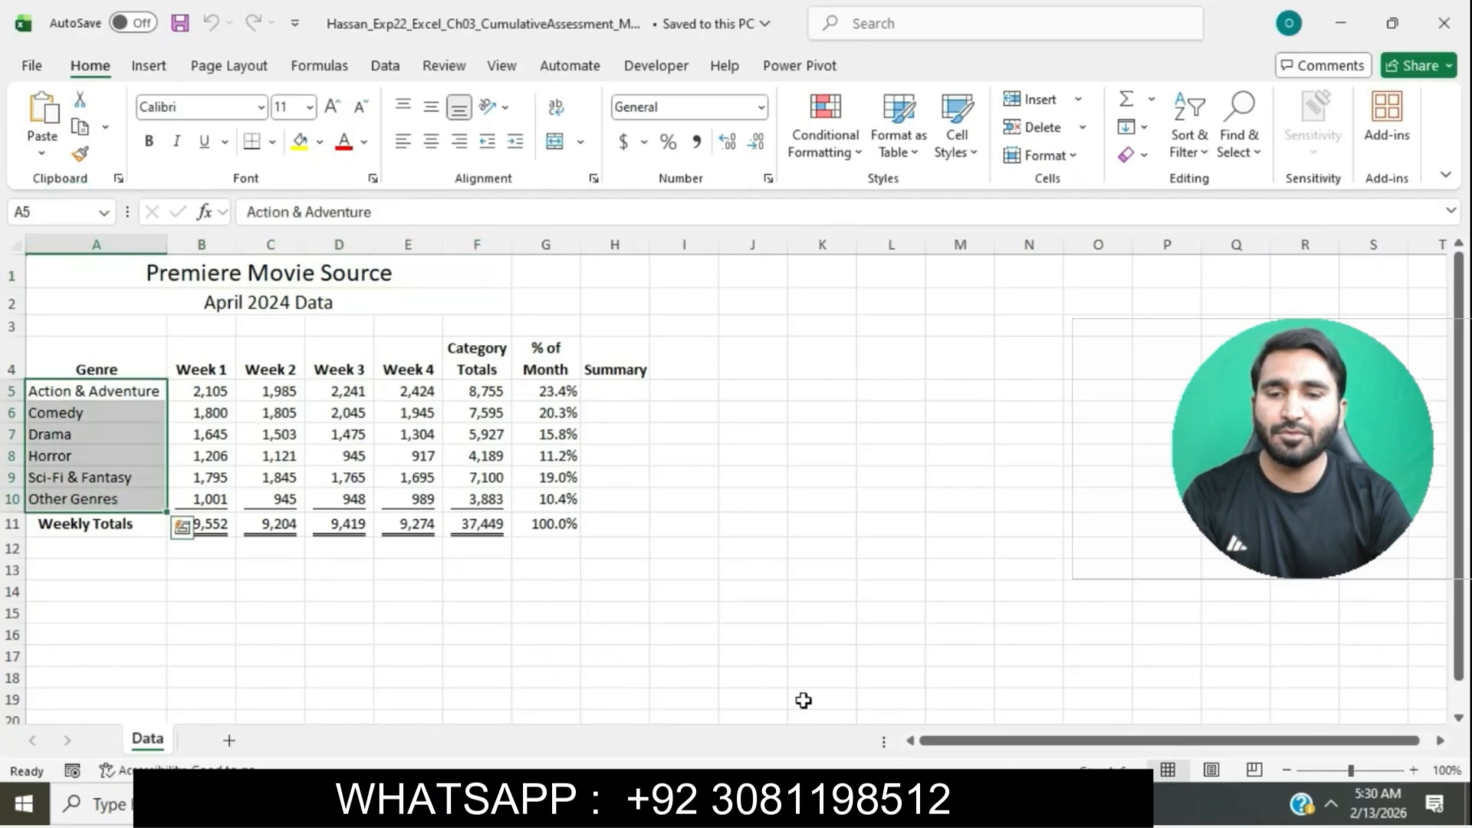
# - Copy the range reference F5:F10 from the Word step 2 instructions and add those cells to the A5:A10 selection in the Excel Data sheet
pyautogui.hotkey('alt', 'Tab')
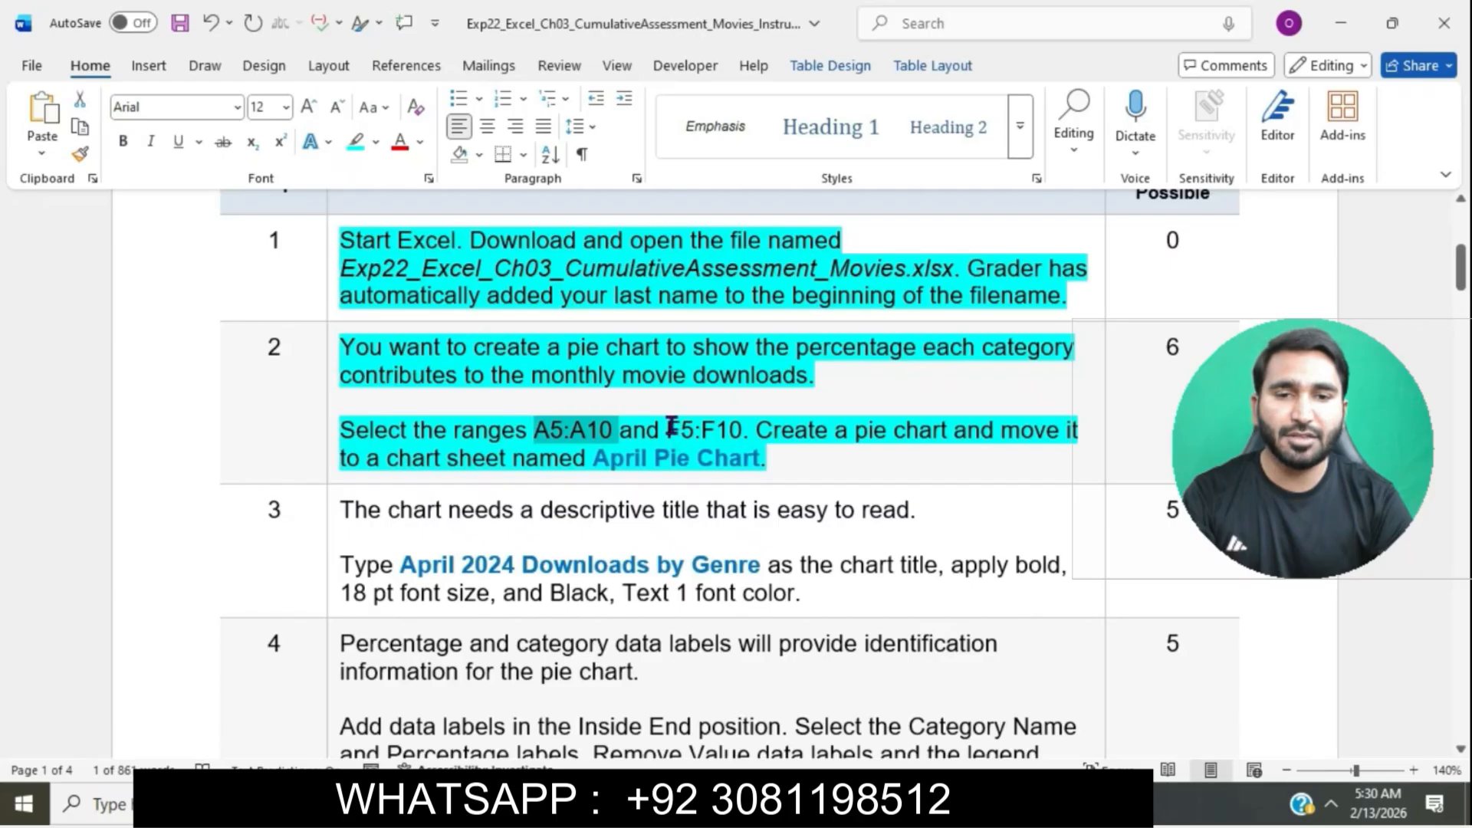
pyautogui.moveTo(672, 428); pyautogui.dragTo(742, 434)
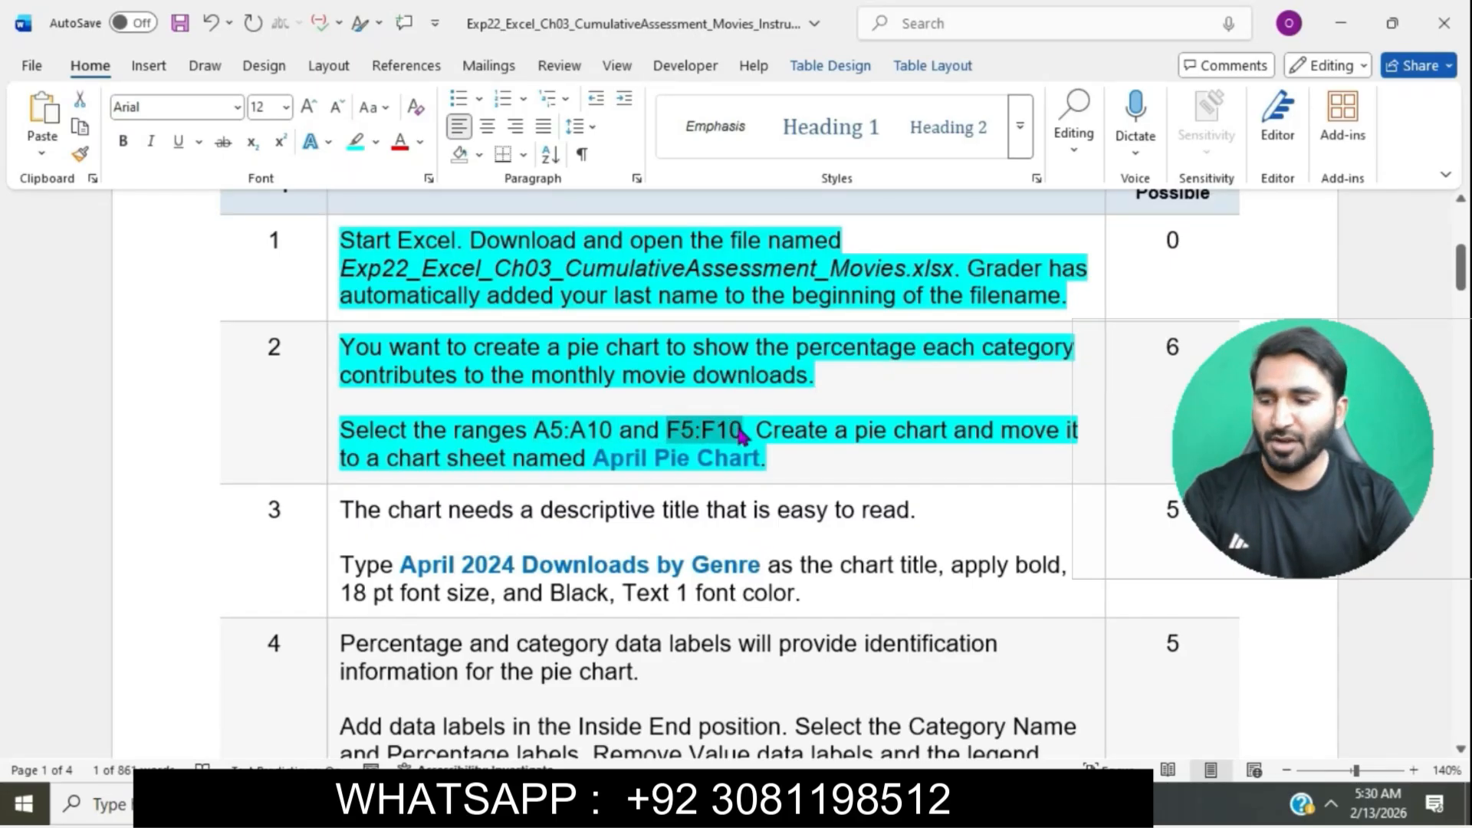
pyautogui.hotkey('alt', 'Tab')
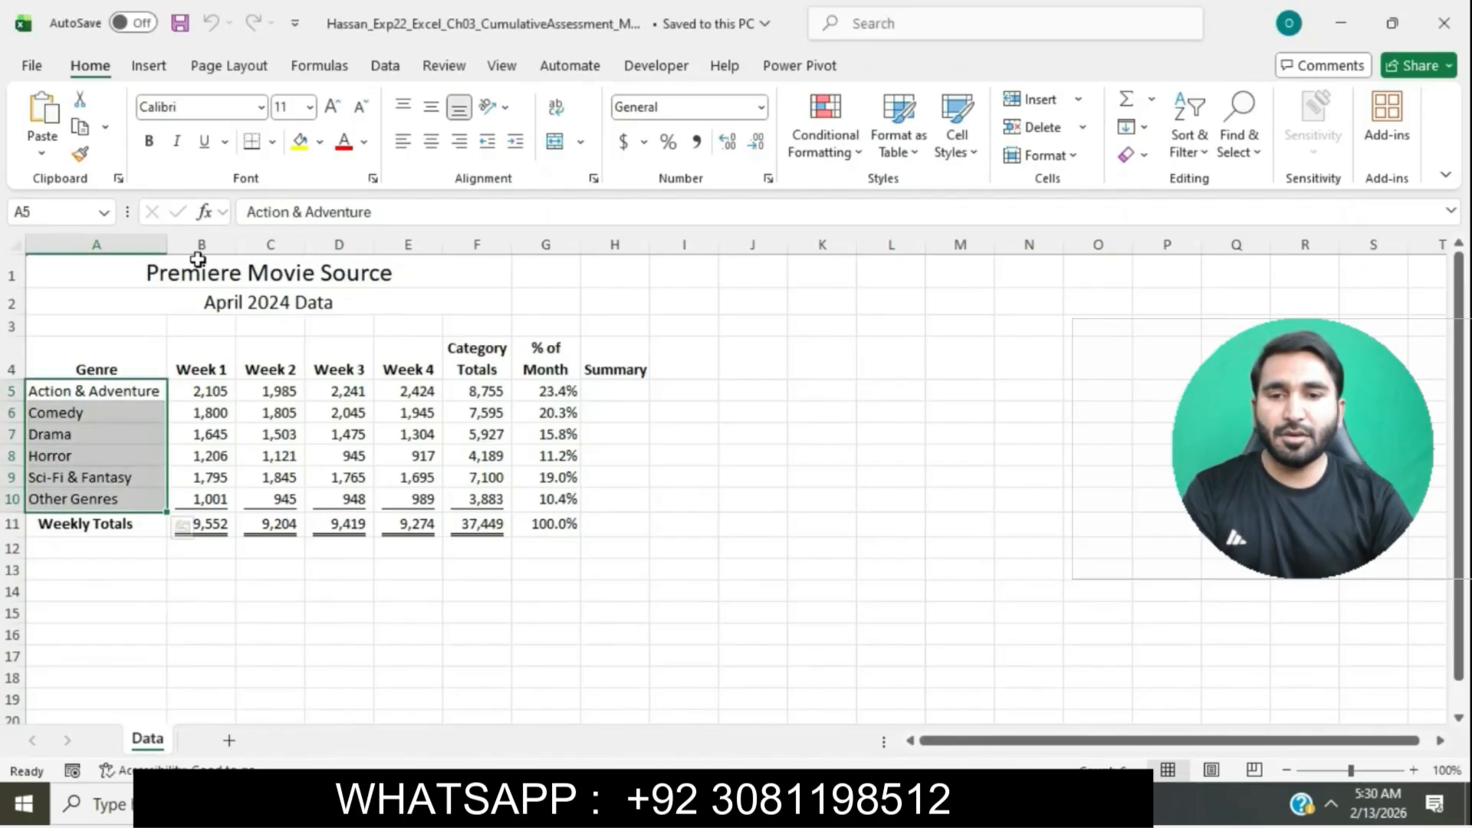
pyautogui.click(56, 210)
pyautogui.write('F5:F10')
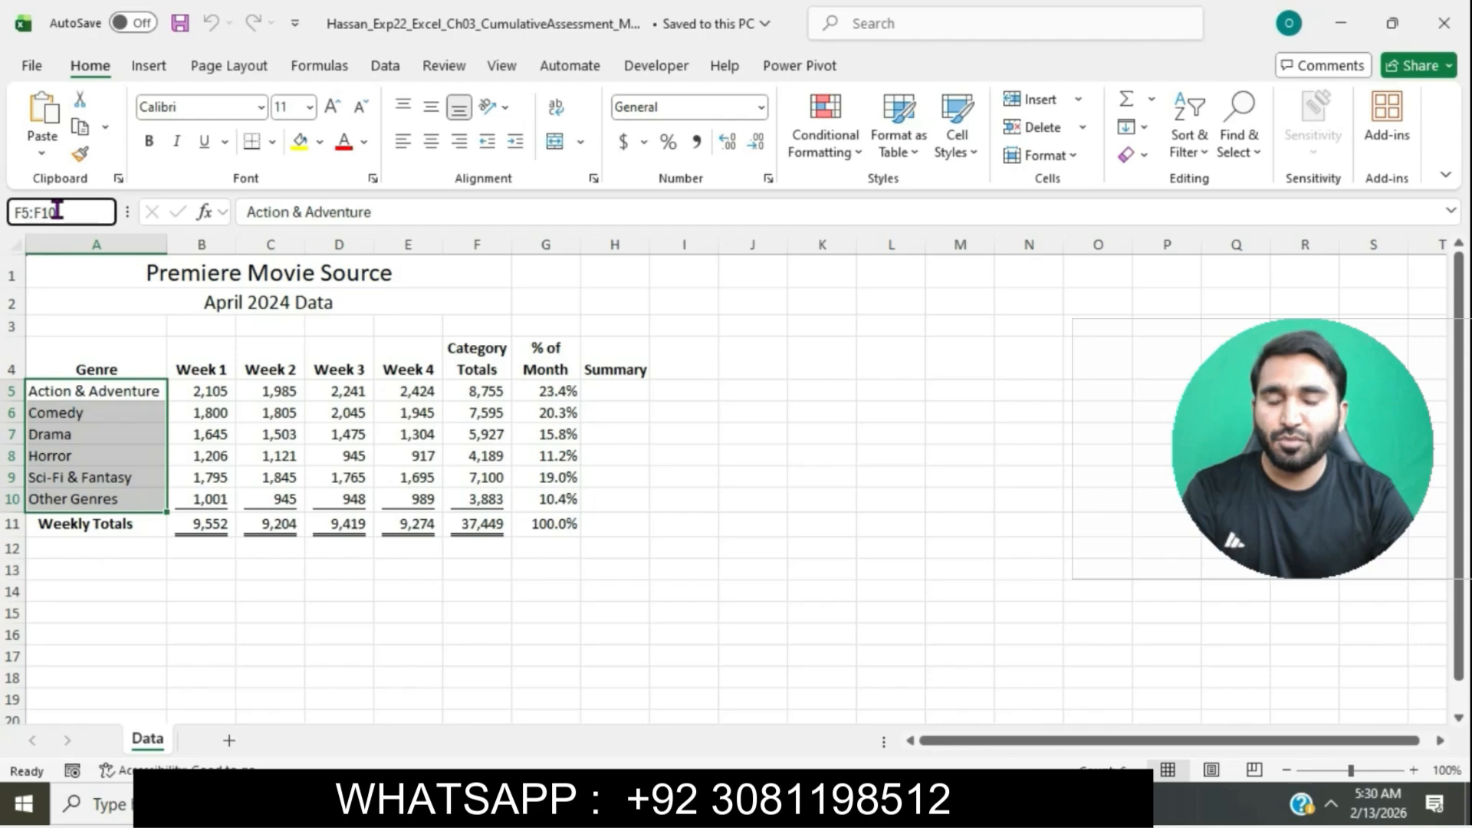
pyautogui.press('Return')
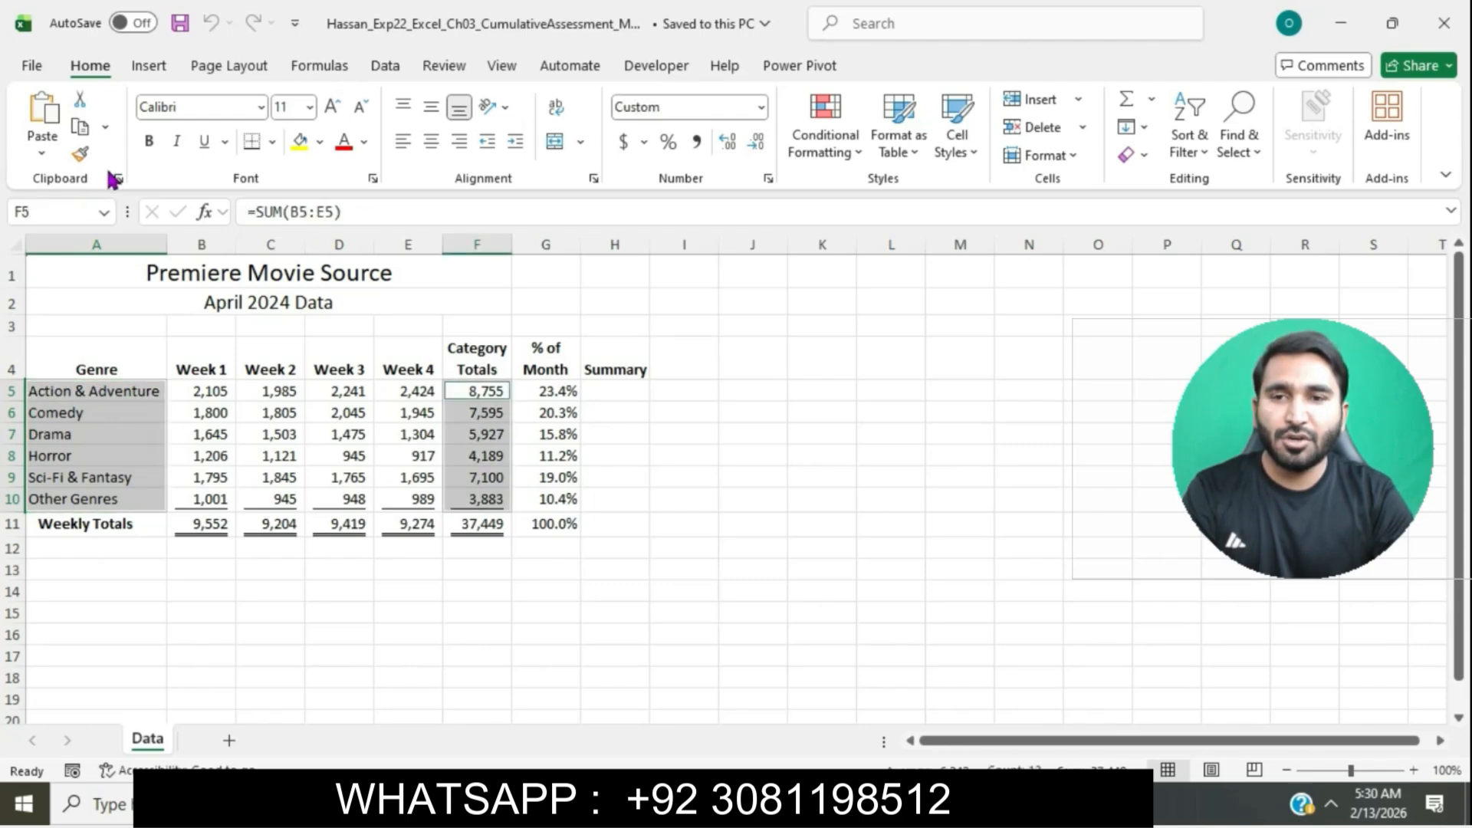
# - Insert a standard 2-D pie chart from the selected genre names and category totals
pyautogui.click(149, 67)
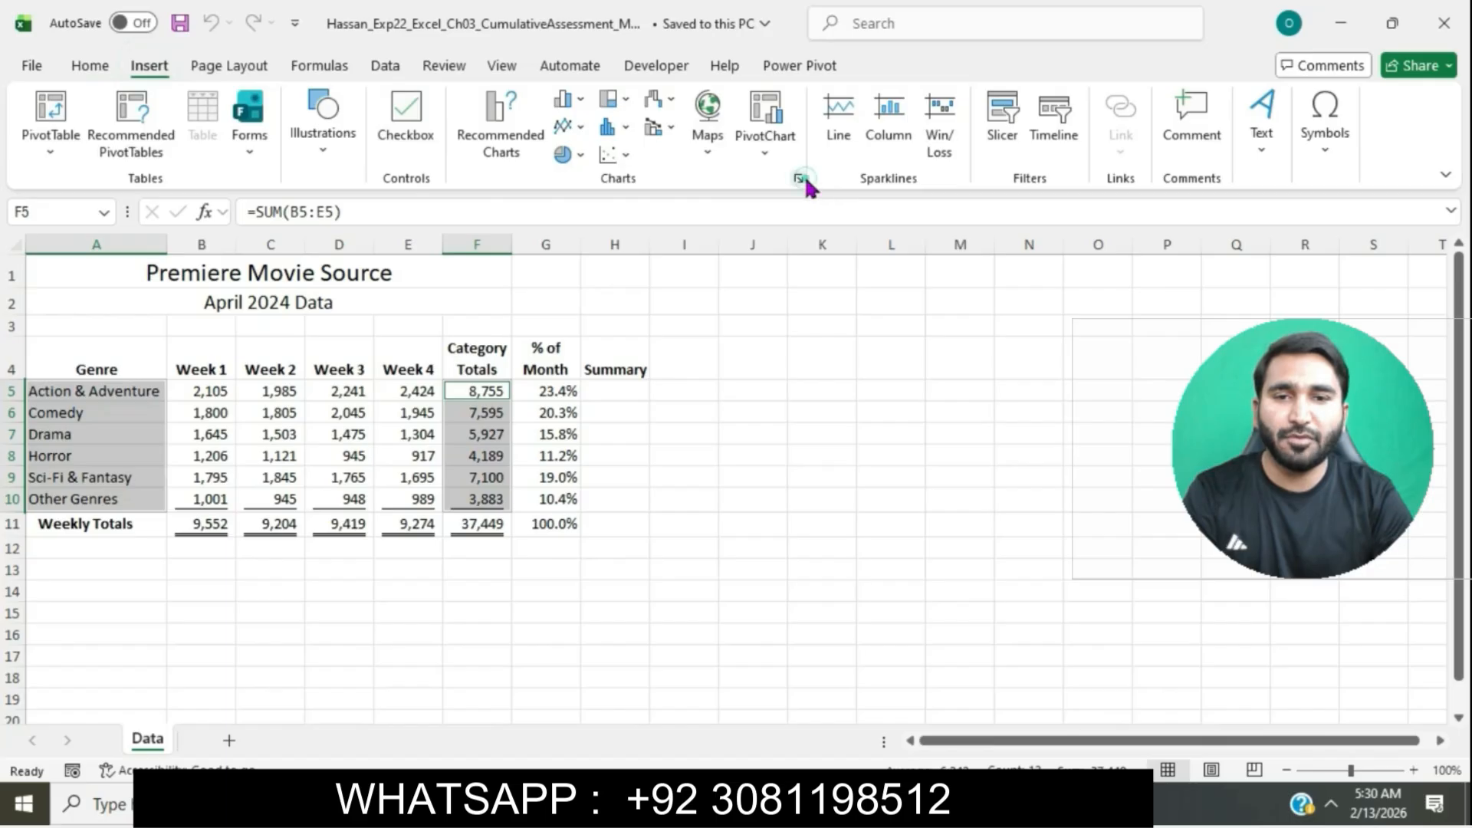
pyautogui.click(574, 122)
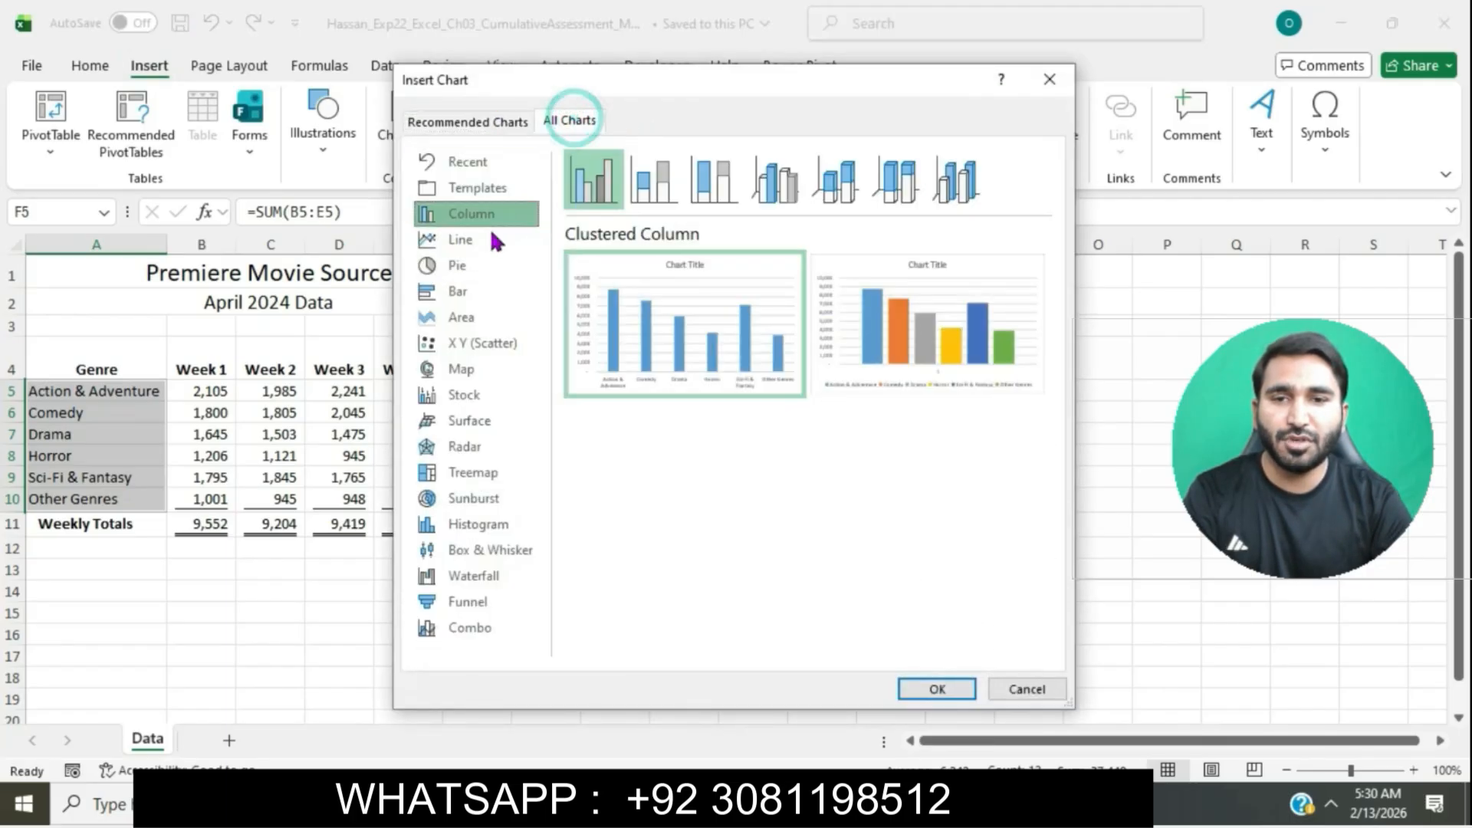
pyautogui.click(490, 265)
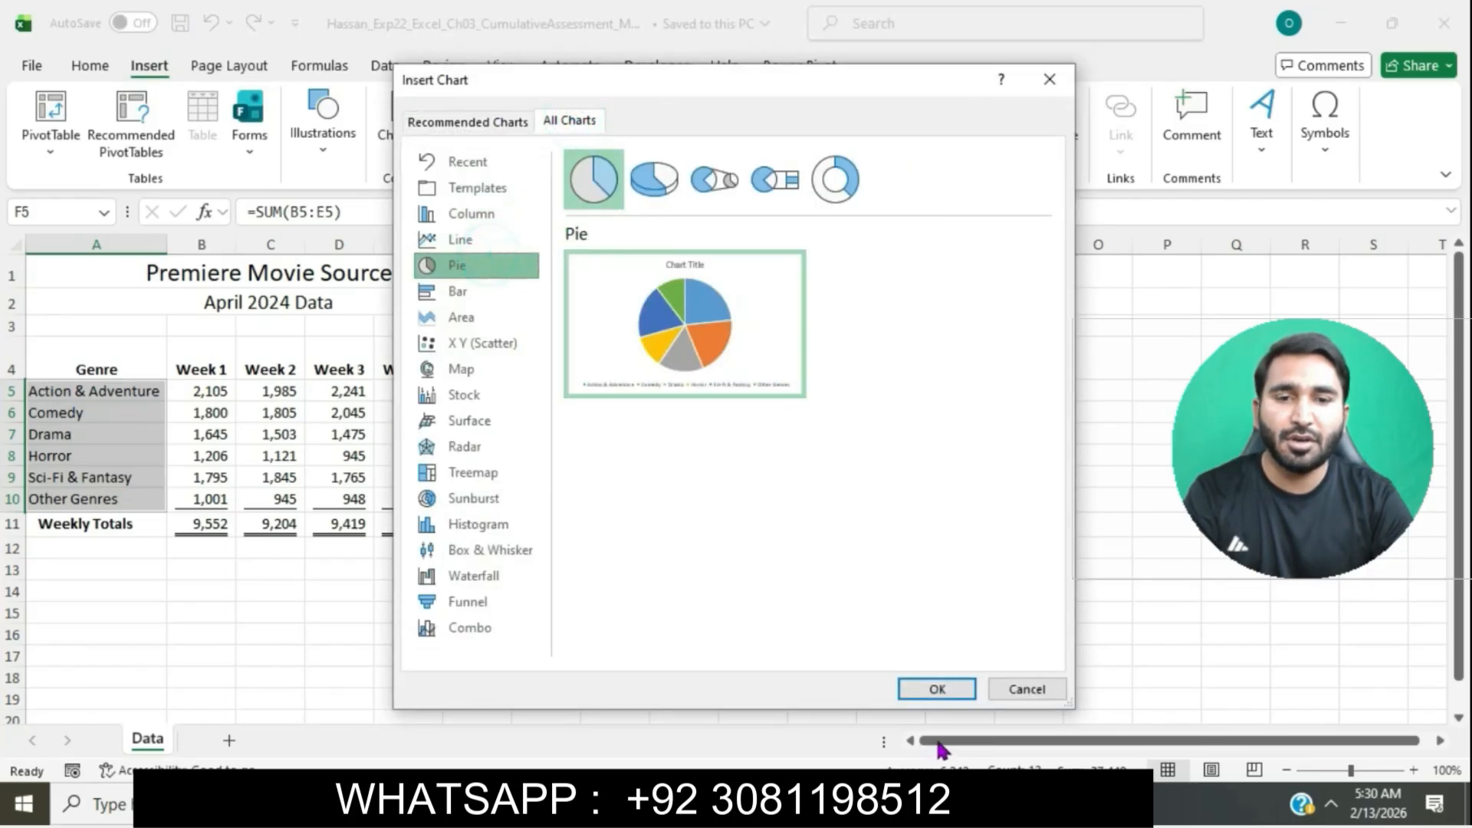
pyautogui.click(947, 692)
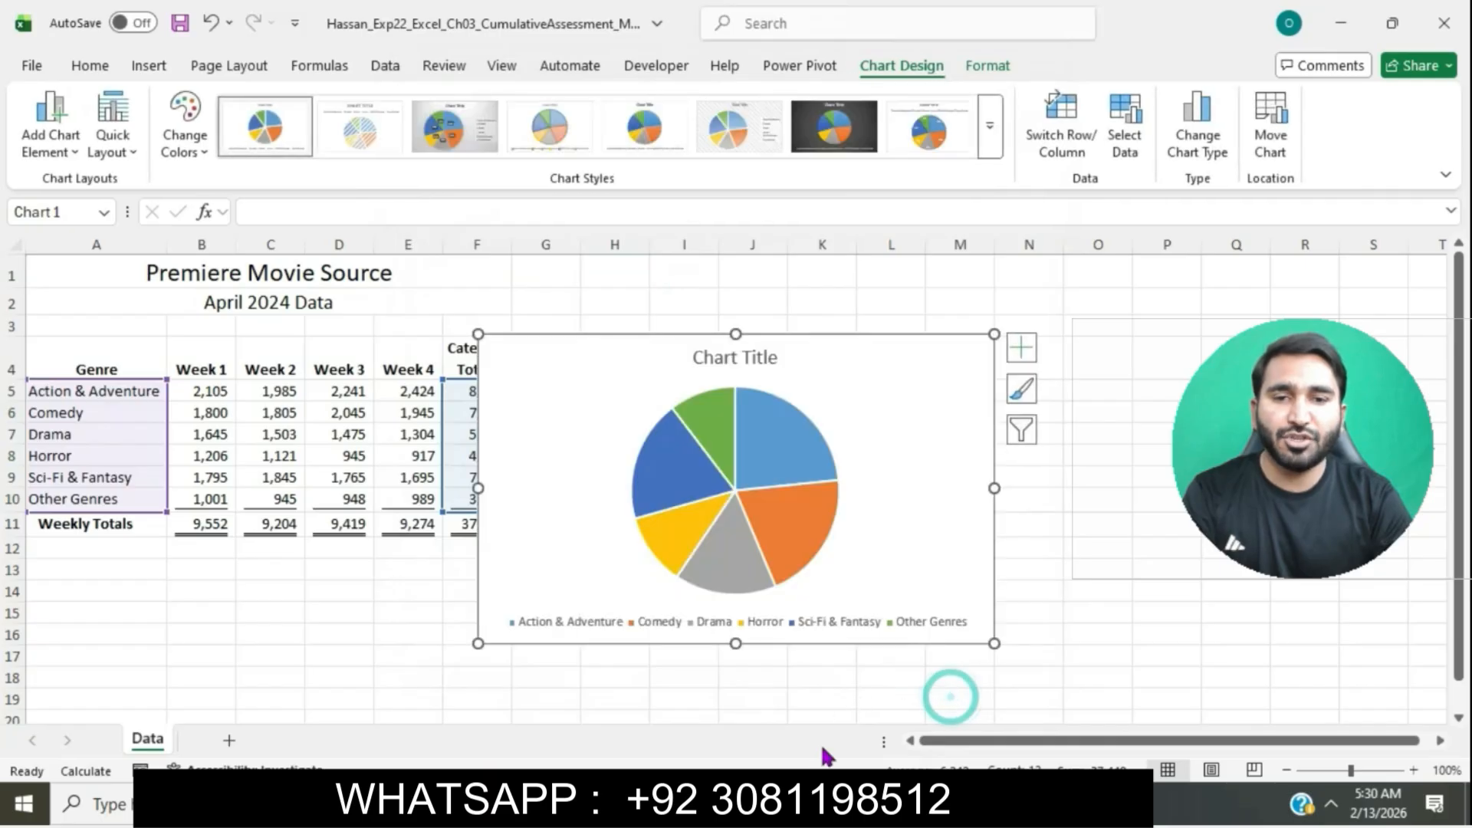
# - Copy the sheet name from the Word step 2 instructions and move the Excel pie chart to a new chart sheet named April Pie Chart
pyautogui.click(801, 802)
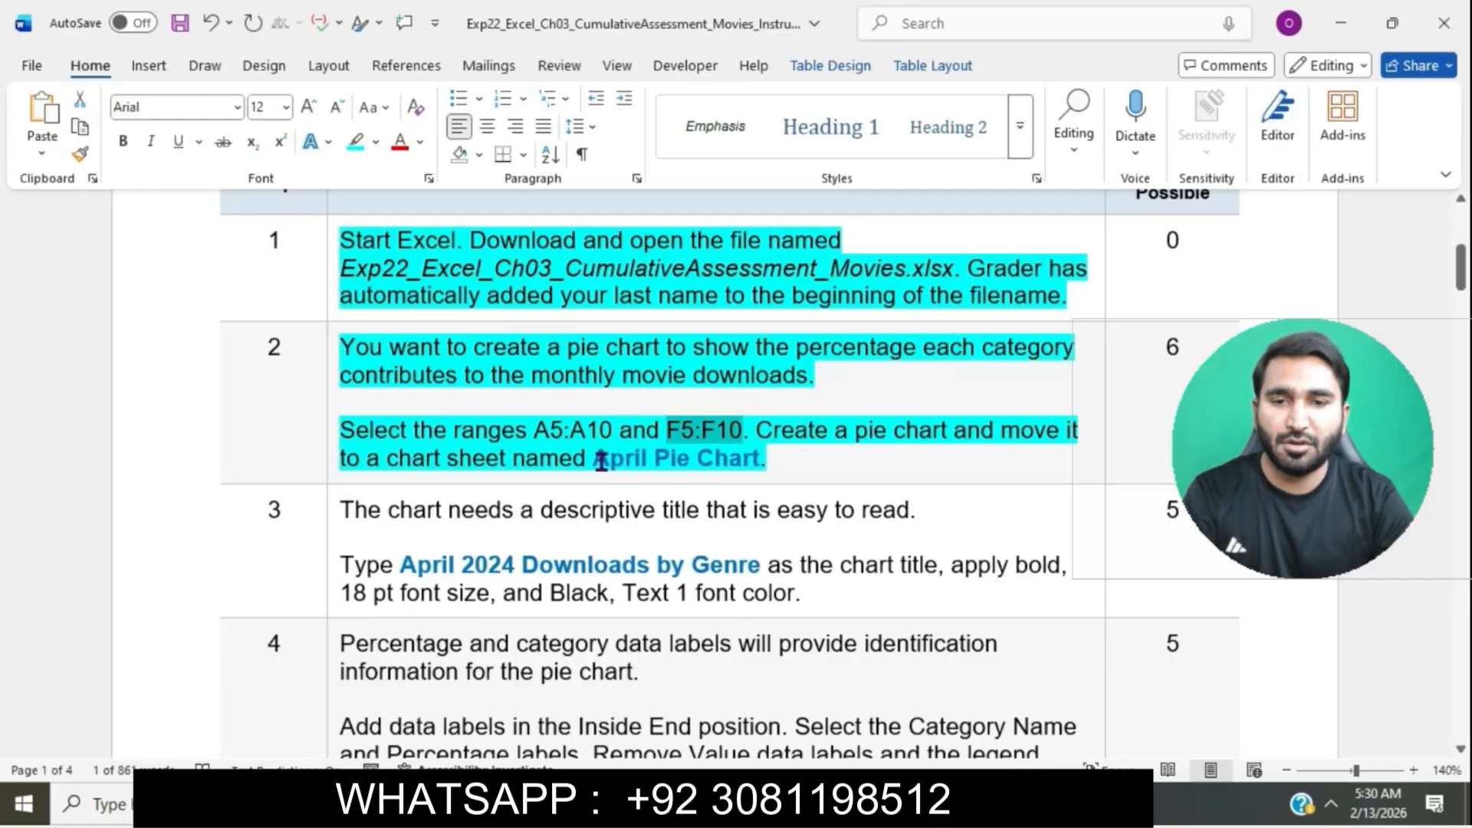
pyautogui.moveTo(599, 460); pyautogui.dragTo(751, 456)
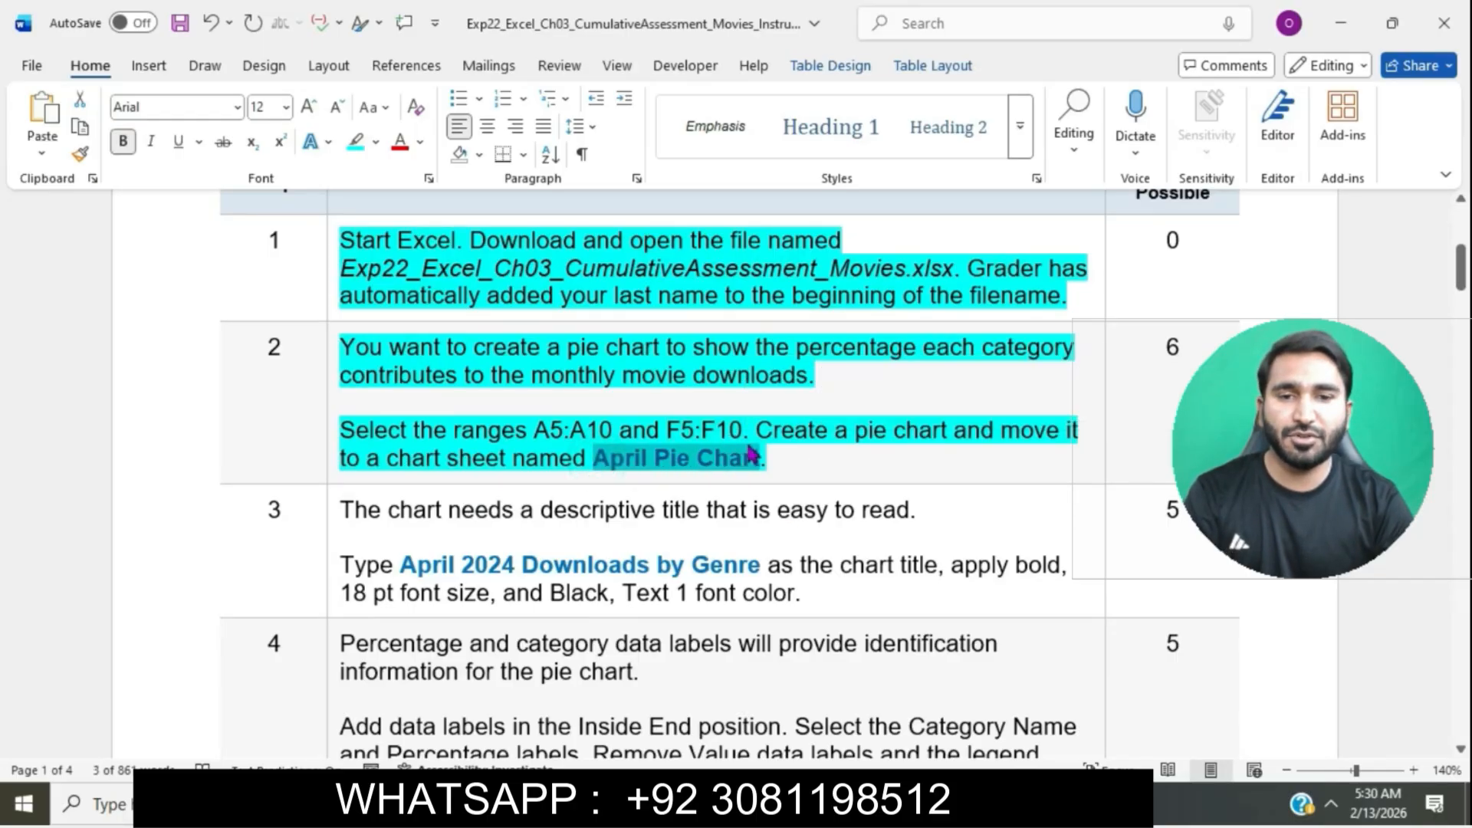
pyautogui.hotkey('alt', 'Tab')
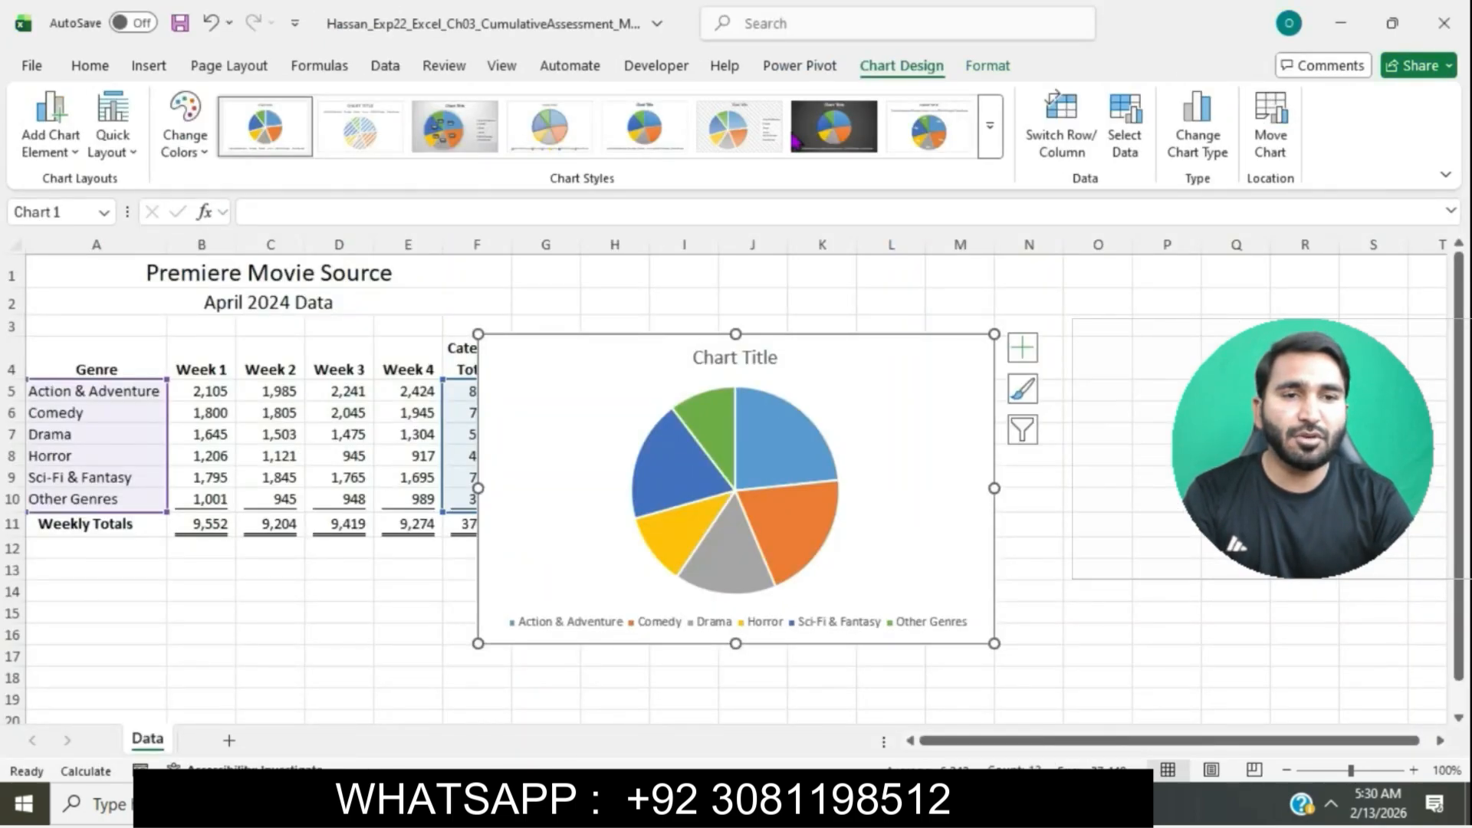
pyautogui.click(1251, 90)
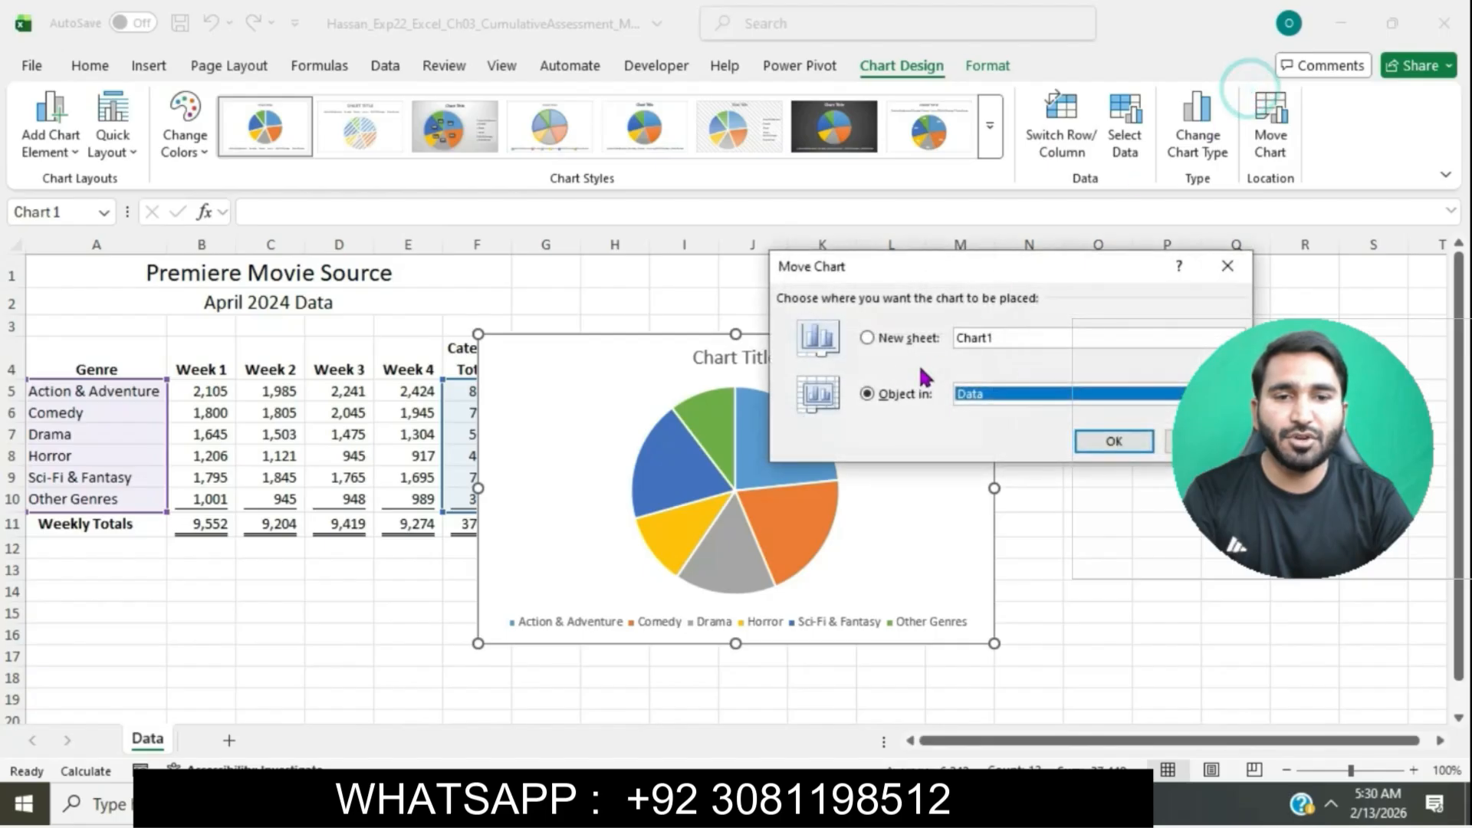
pyautogui.click(867, 337)
pyautogui.write('April Pie Chart')
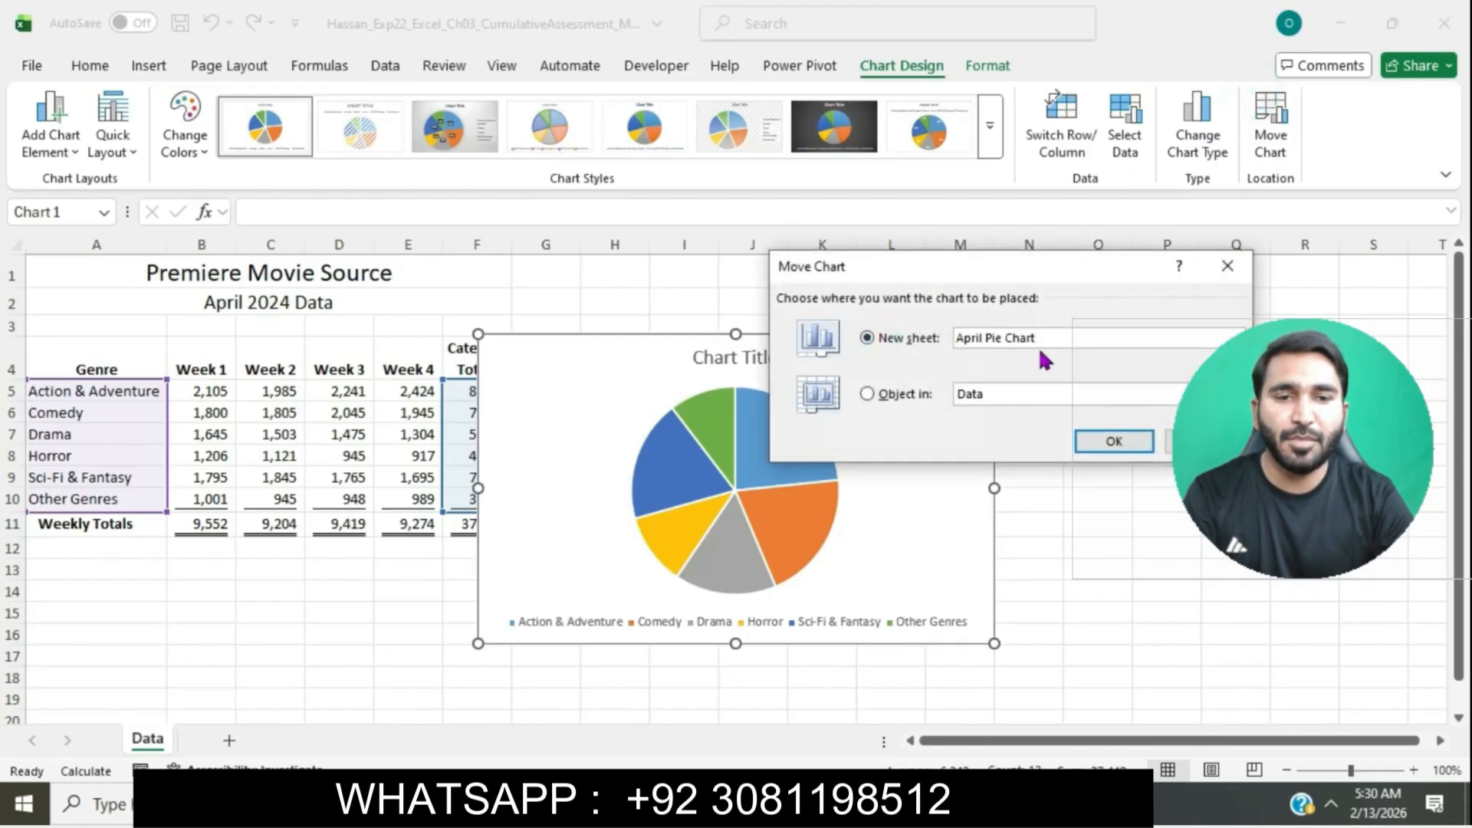
pyautogui.click(1115, 440)
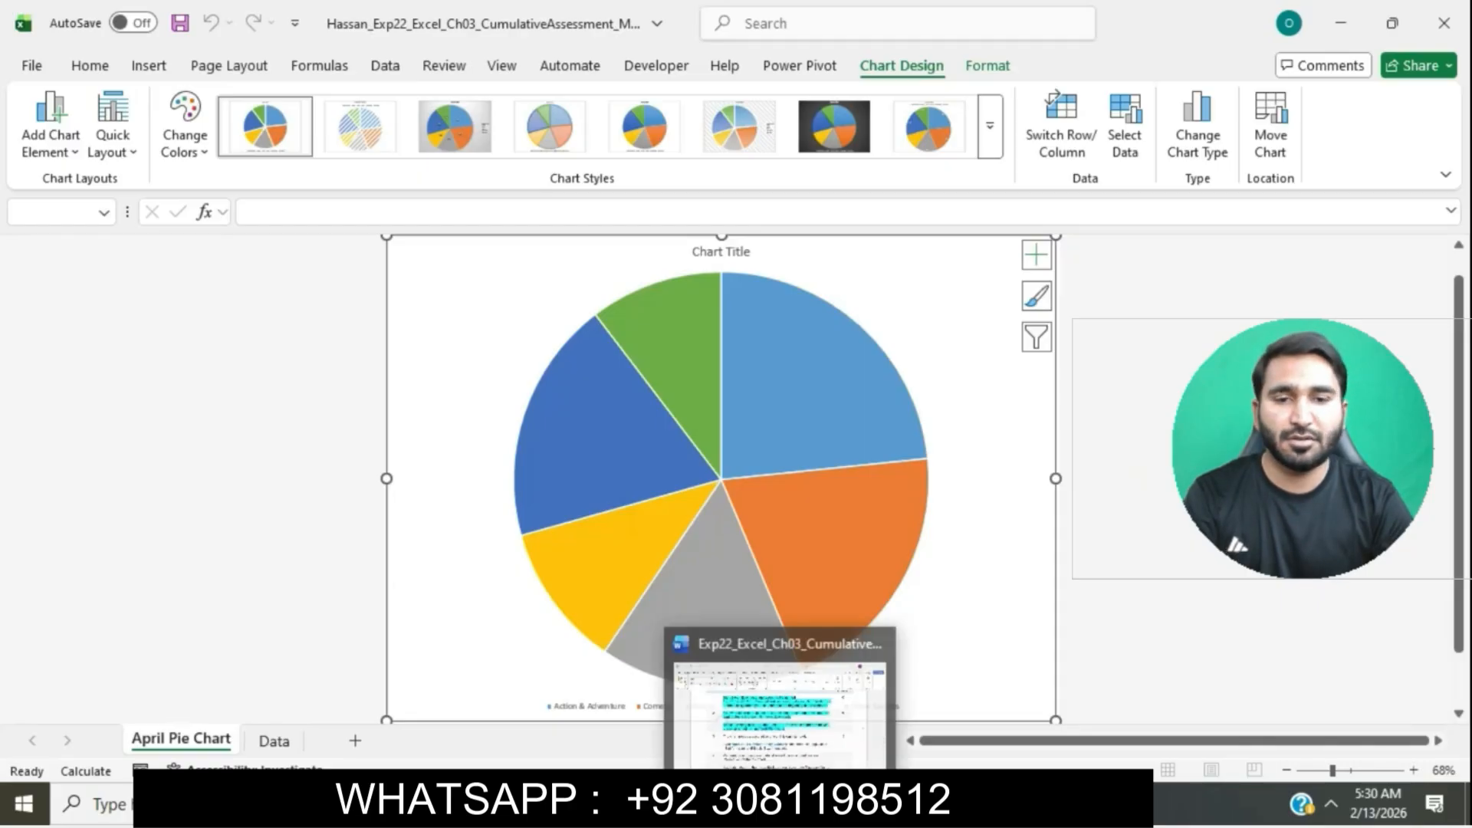
# - Return to the Word instructions and highlight the step 3 text about the chart title in turquoise
pyautogui.click(793, 678)
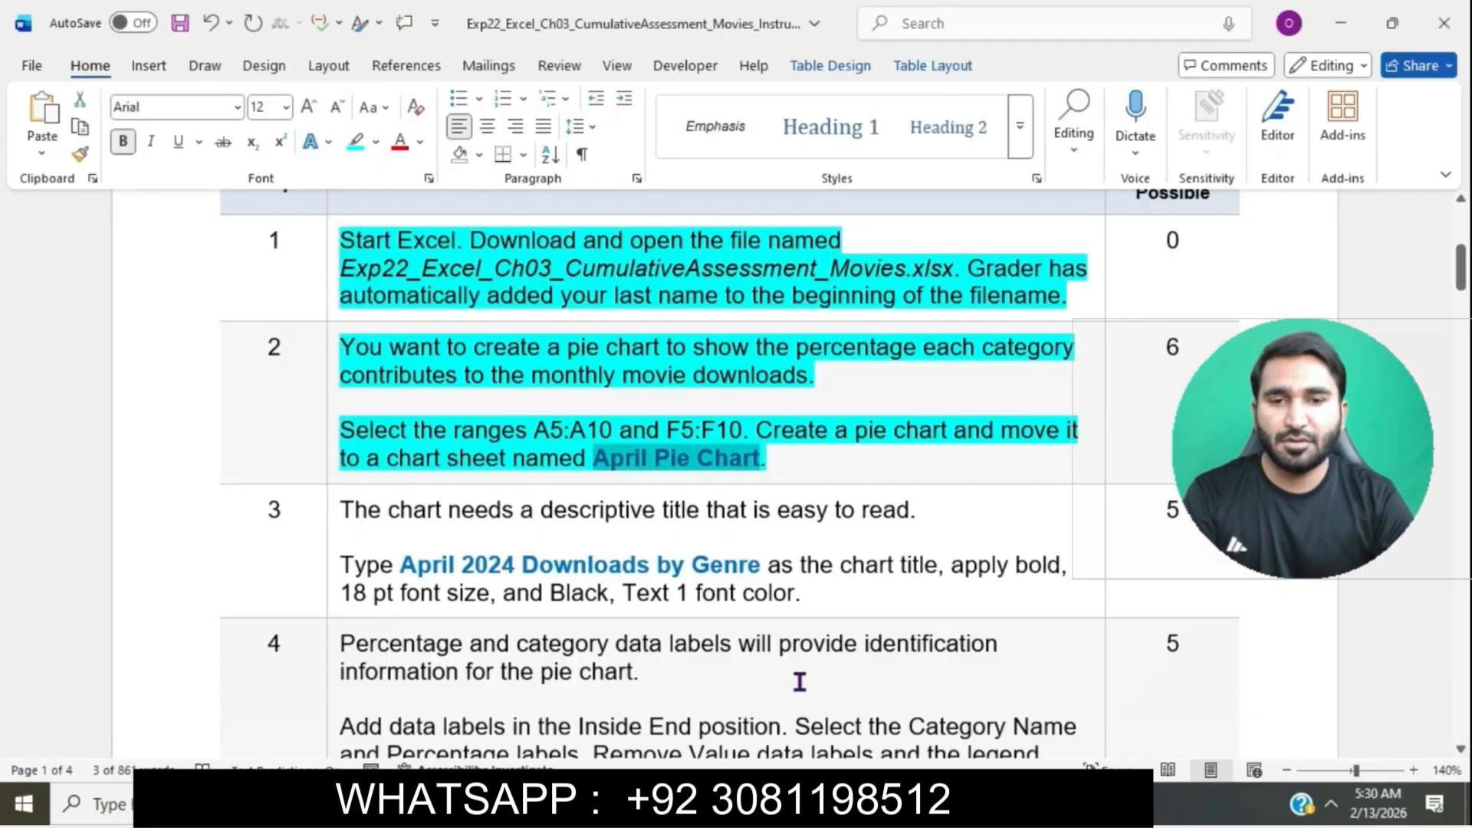
pyautogui.click(788, 460)
pyautogui.scroll(-3, 788, 460)
pyautogui.click(334, 323)
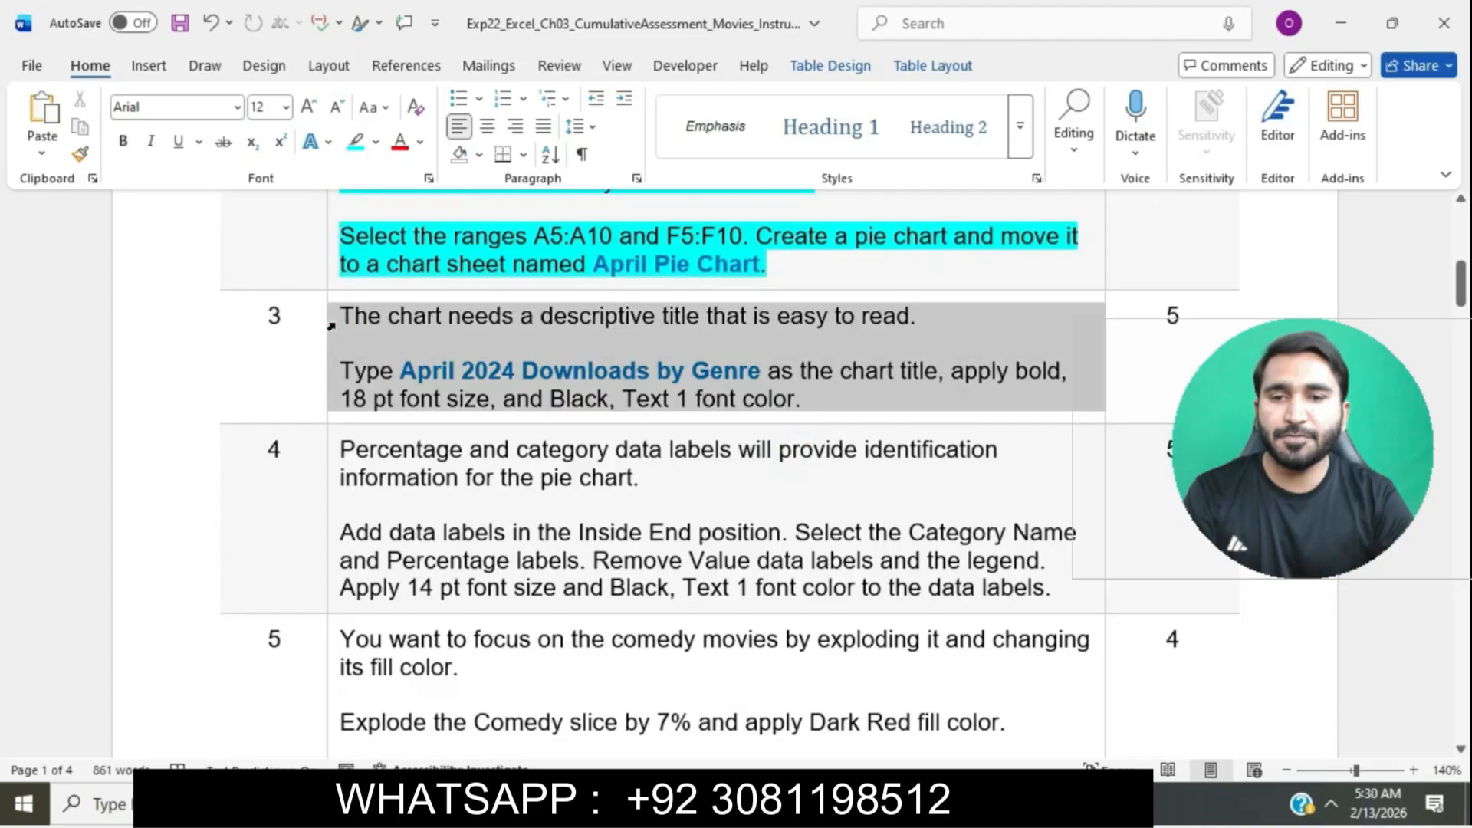
pyautogui.click(426, 287)
pyautogui.click(455, 371)
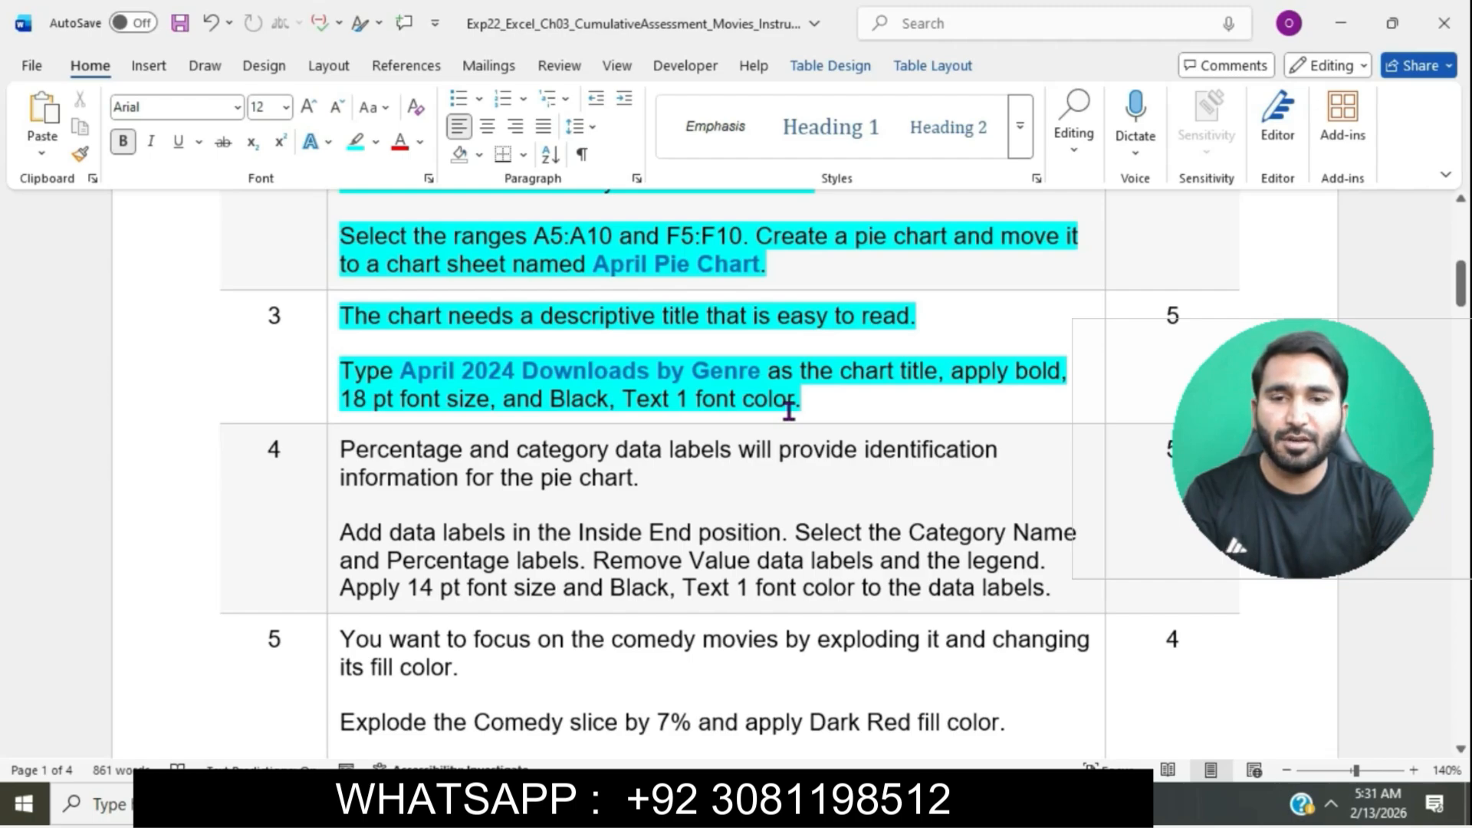
# - Copy the title text April 2024 Downloads by Genre from the step 3 instructions and switch back to the pie chart in Excel
pyautogui.moveTo(402, 371); pyautogui.dragTo(739, 375)
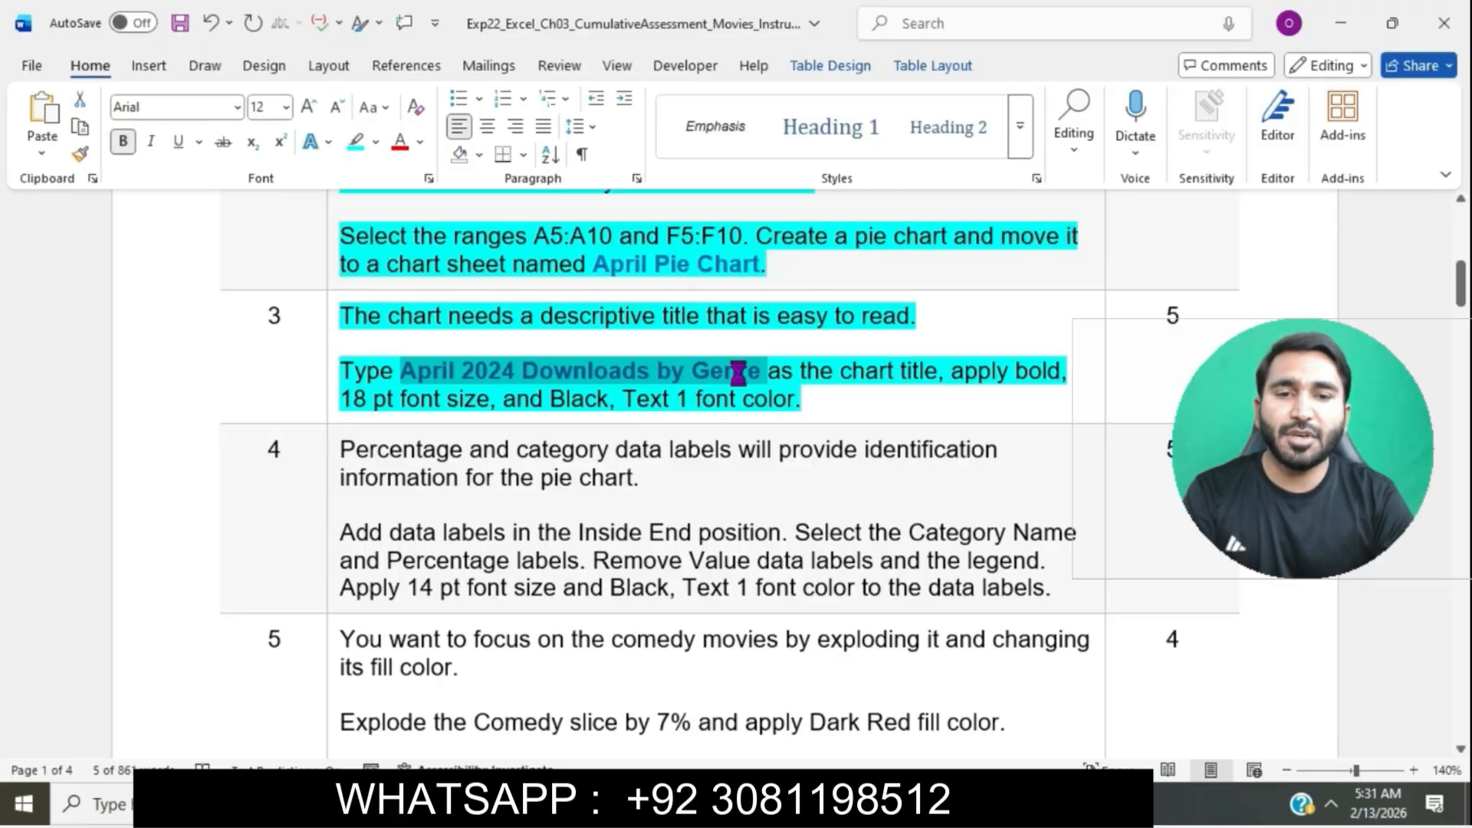
pyautogui.click(810, 801)
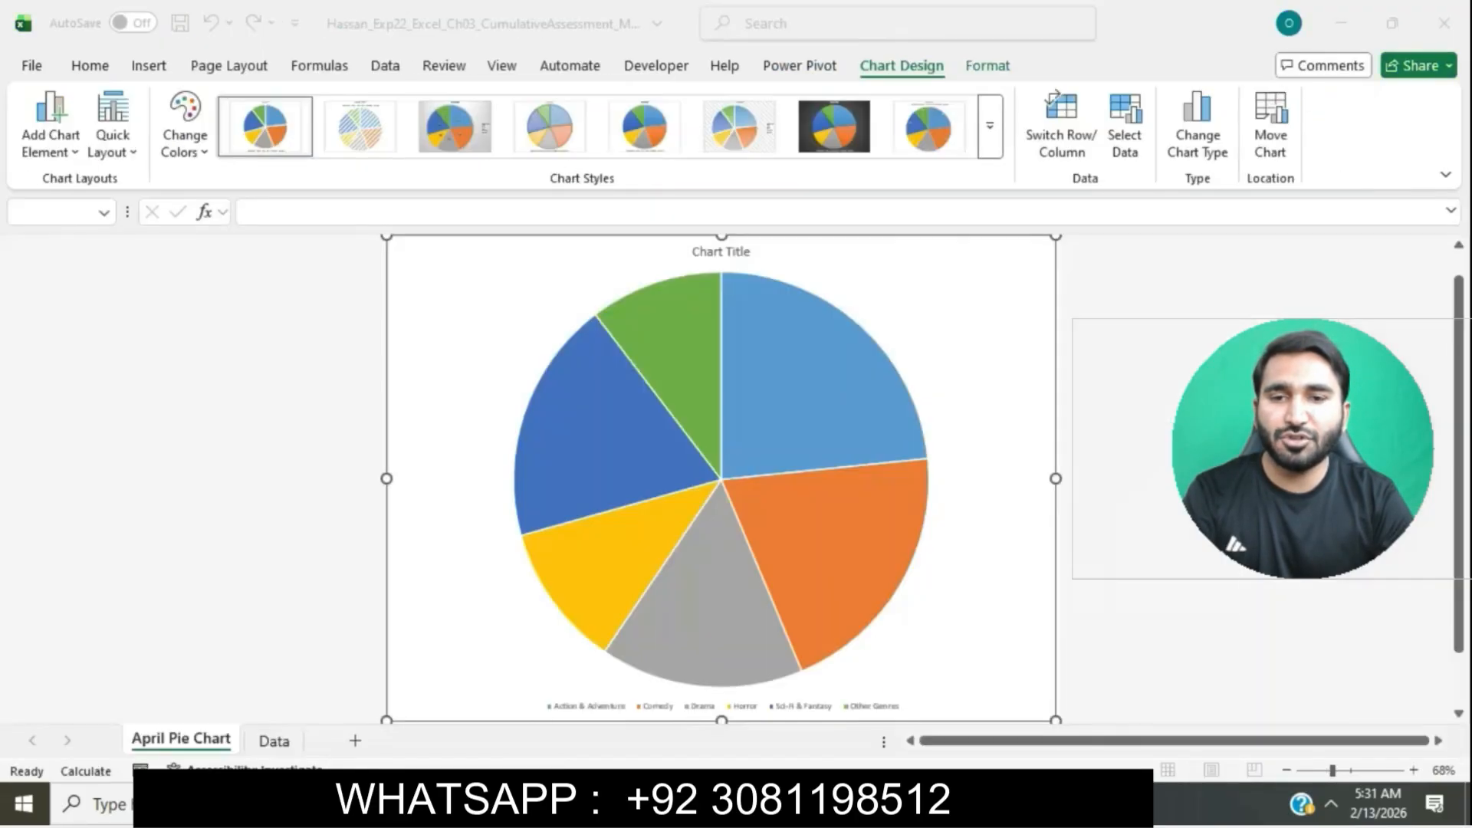